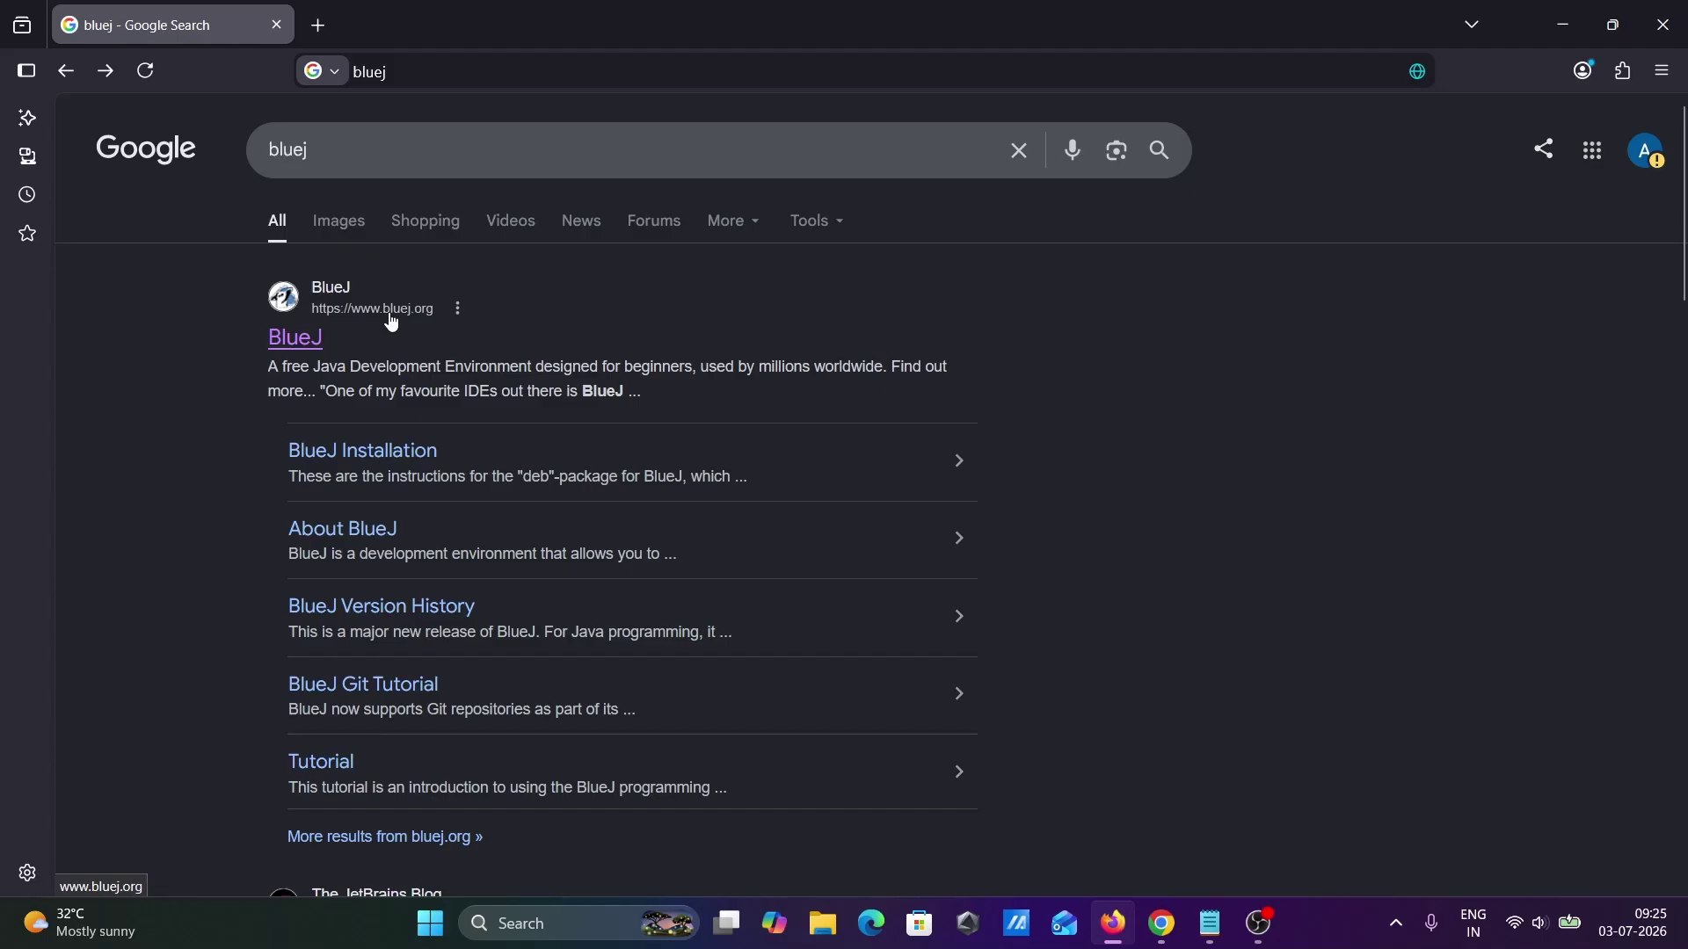
- Open the official BlueJ website from the search results and download the Windows installer for version 6.0.0
{"action": "left_click", "coordinate": [305, 343]}
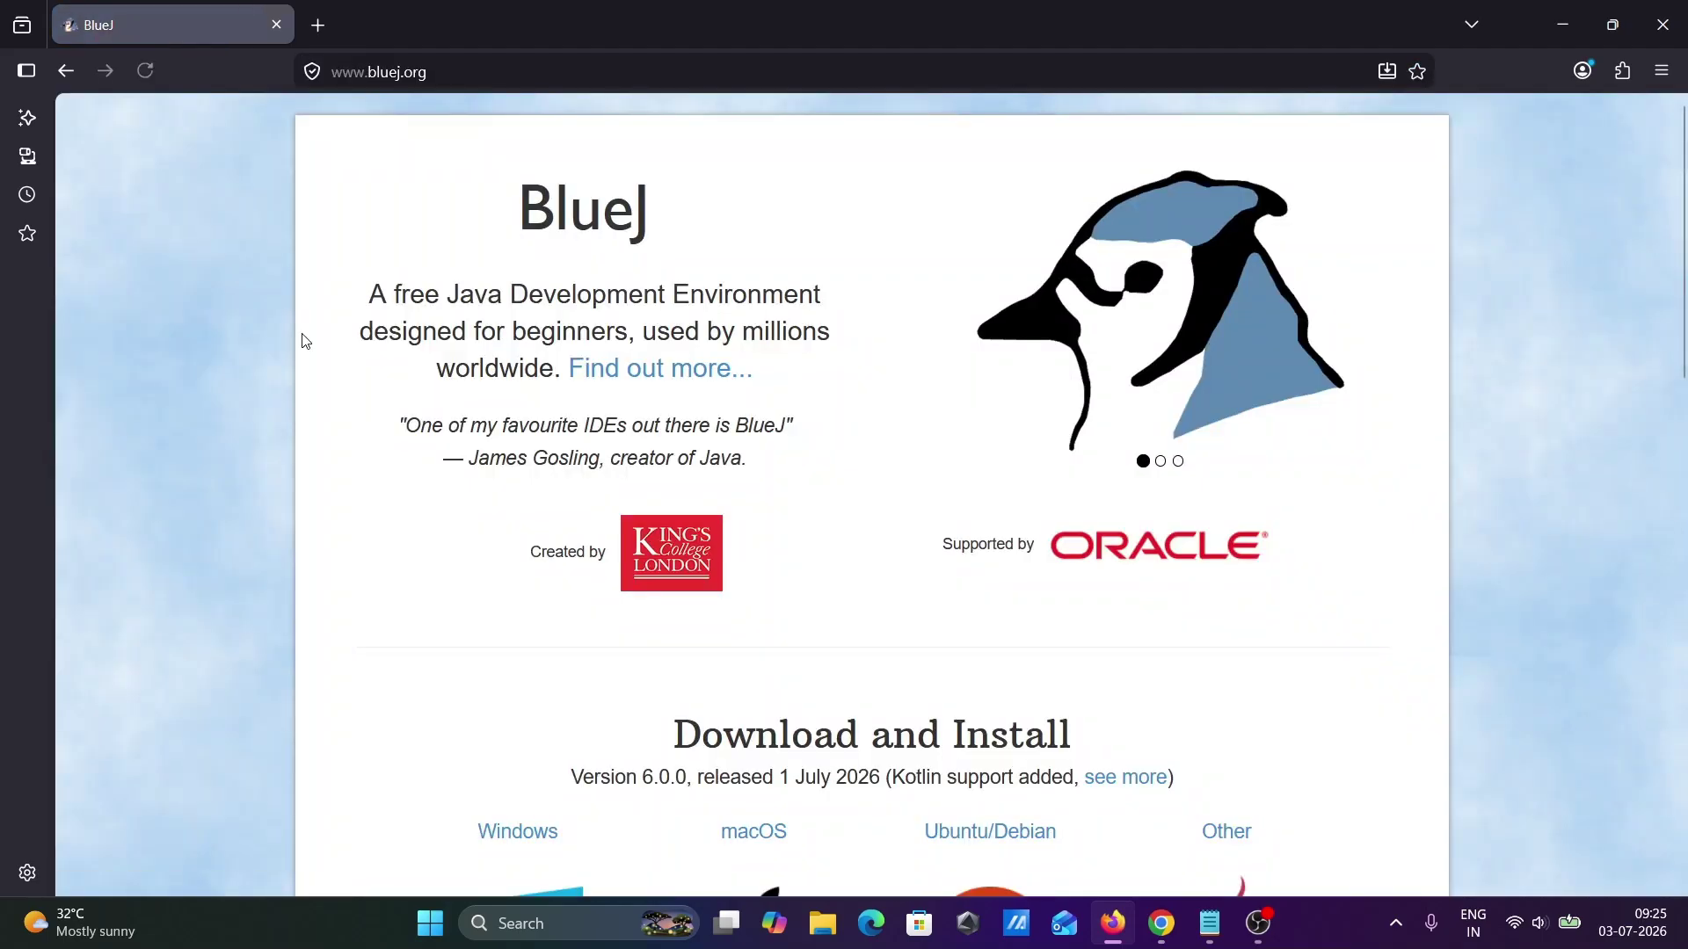
{"action": "scroll", "coordinate": [438, 544], "scroll_direction": "down", "scroll_amount": 5}
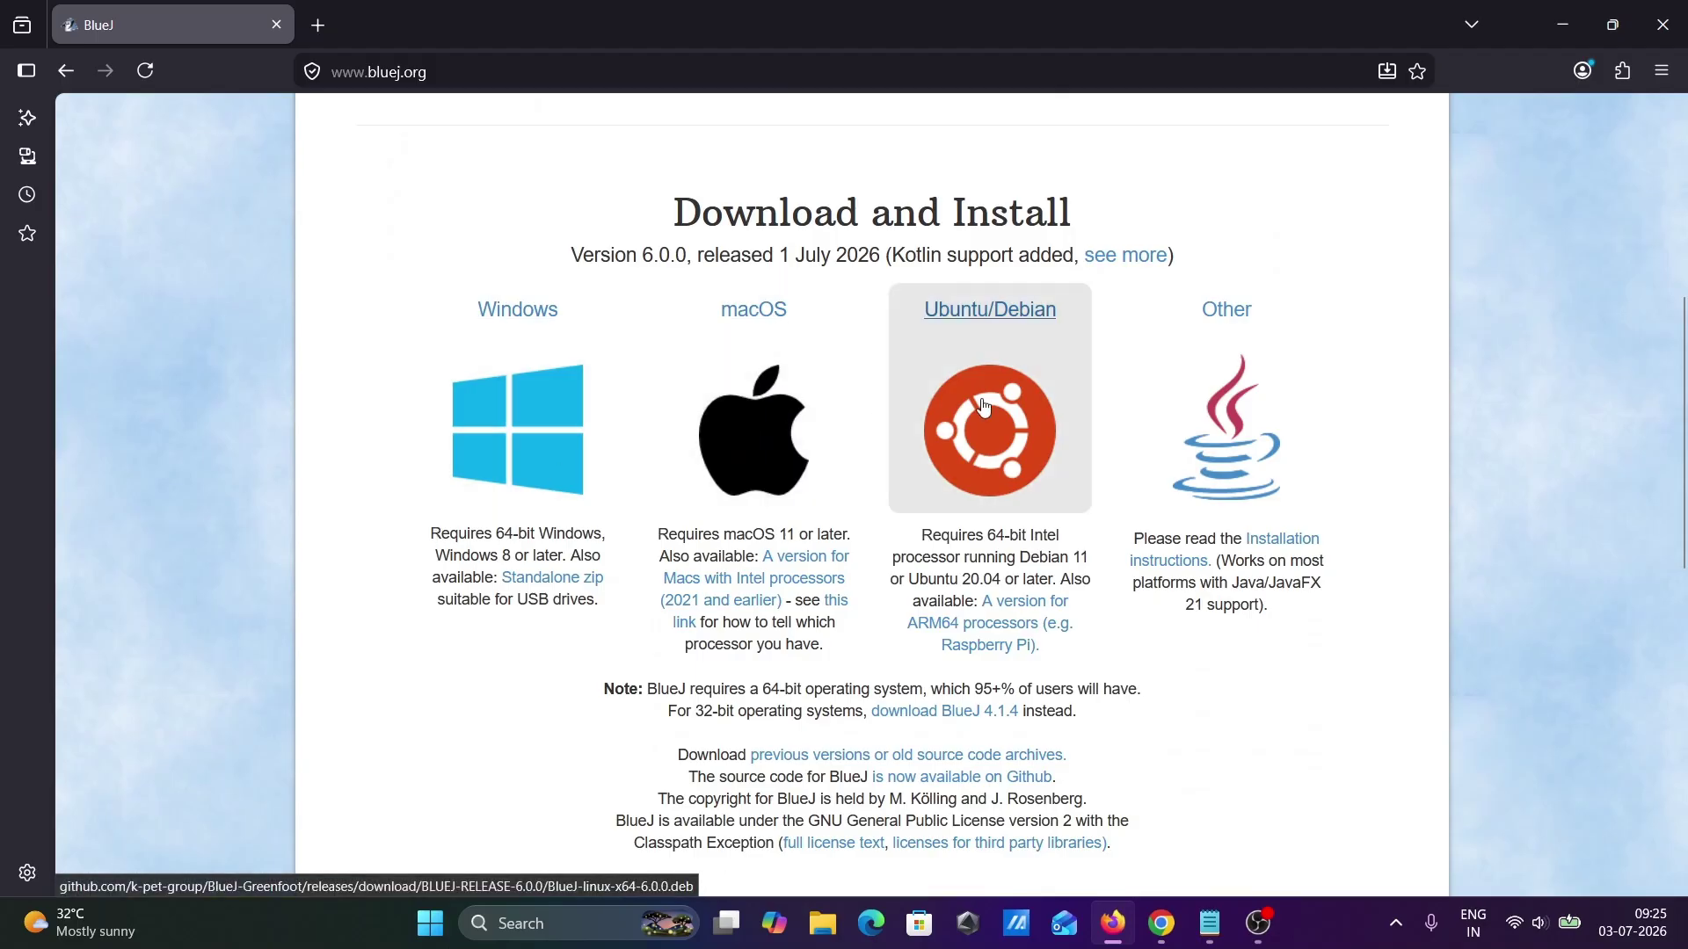
{"action": "left_click", "coordinate": [508, 440]}
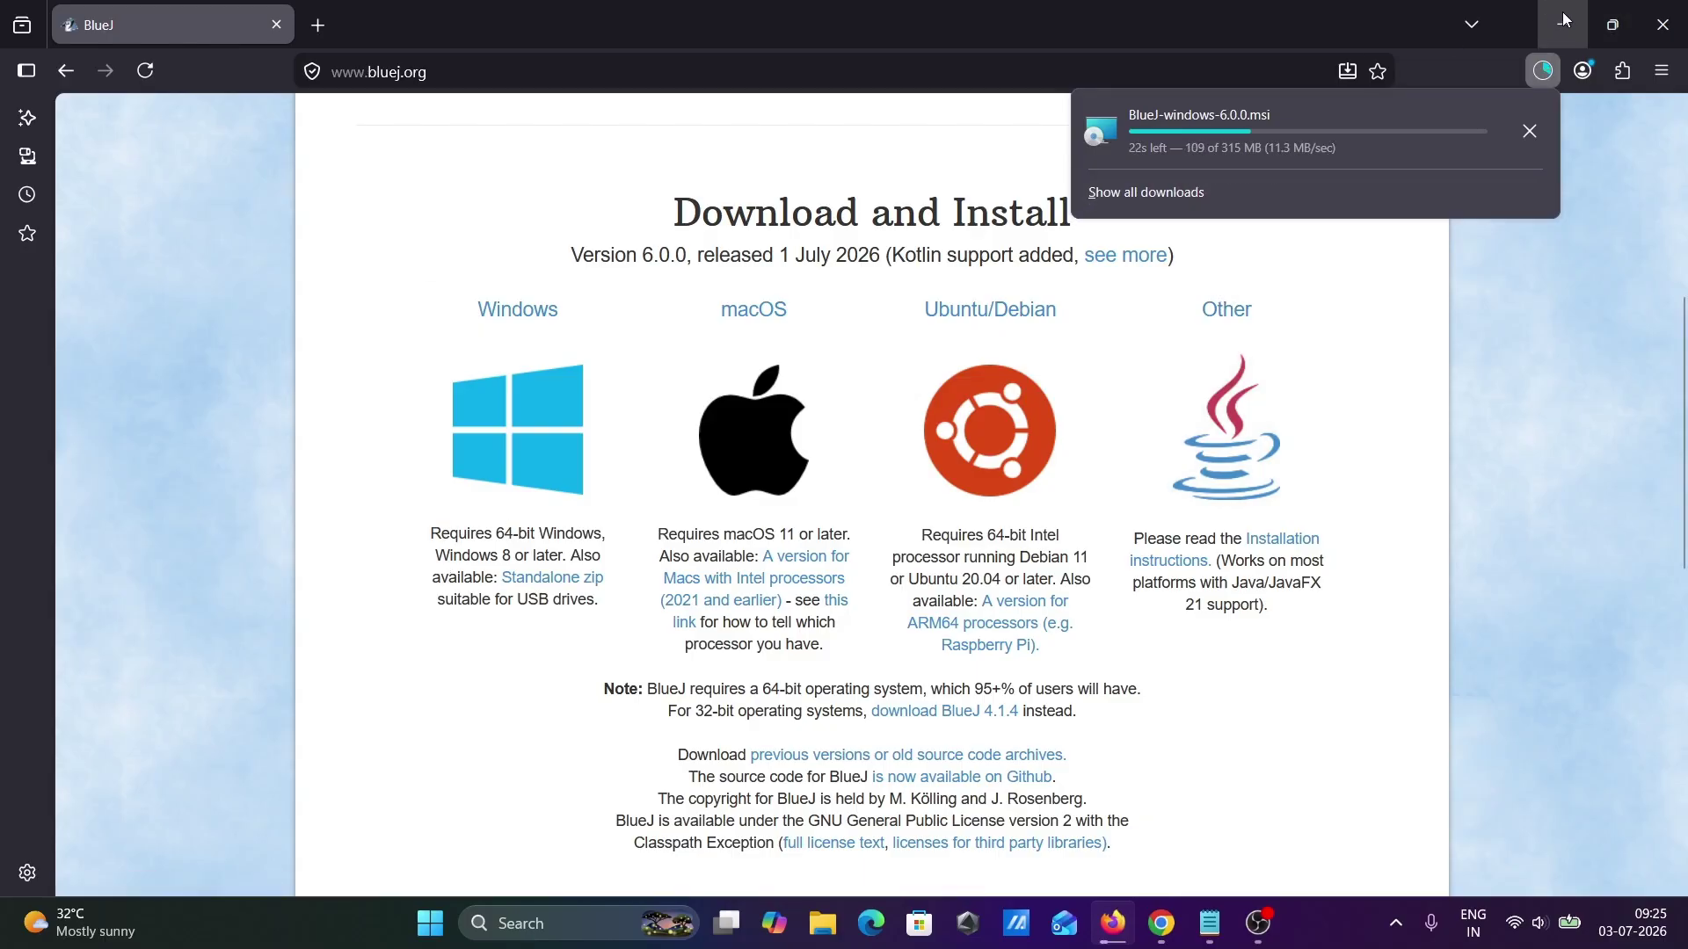
- Minimize the browser, open Command Prompt and clear its screen with cls
{"action": "left_click", "coordinate": [1612, 24]}
{"action": "left_click", "coordinate": [1483, 172]}
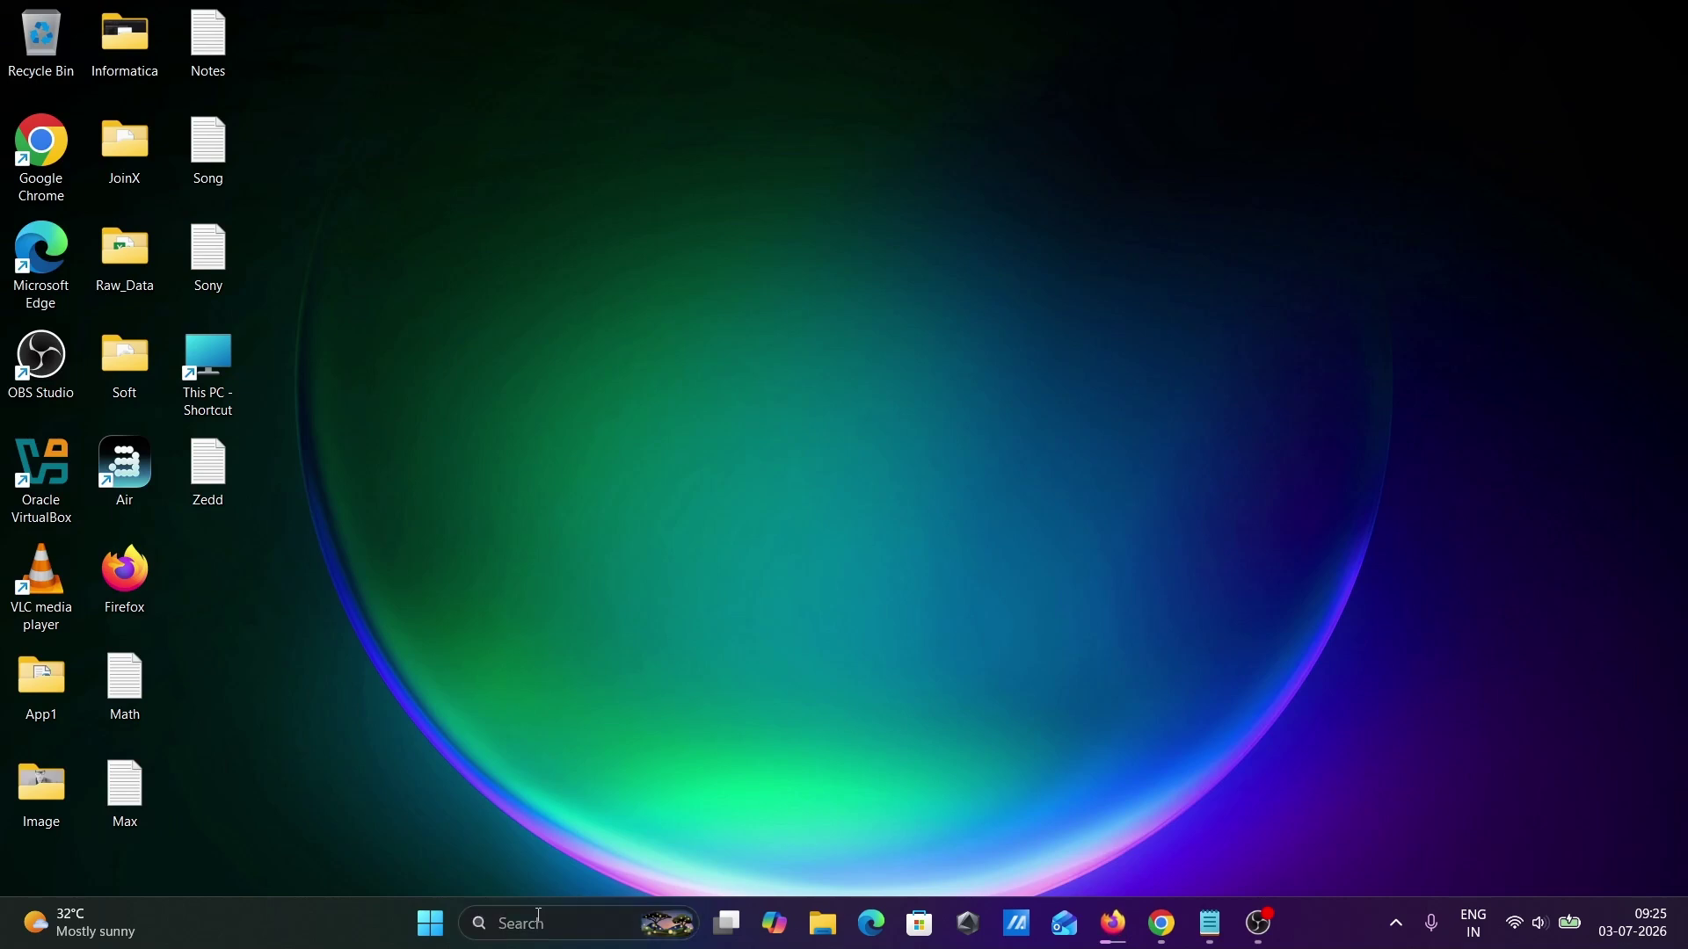
{"action": "left_click", "coordinate": [540, 923]}
{"action": "type", "text": "cmd"}
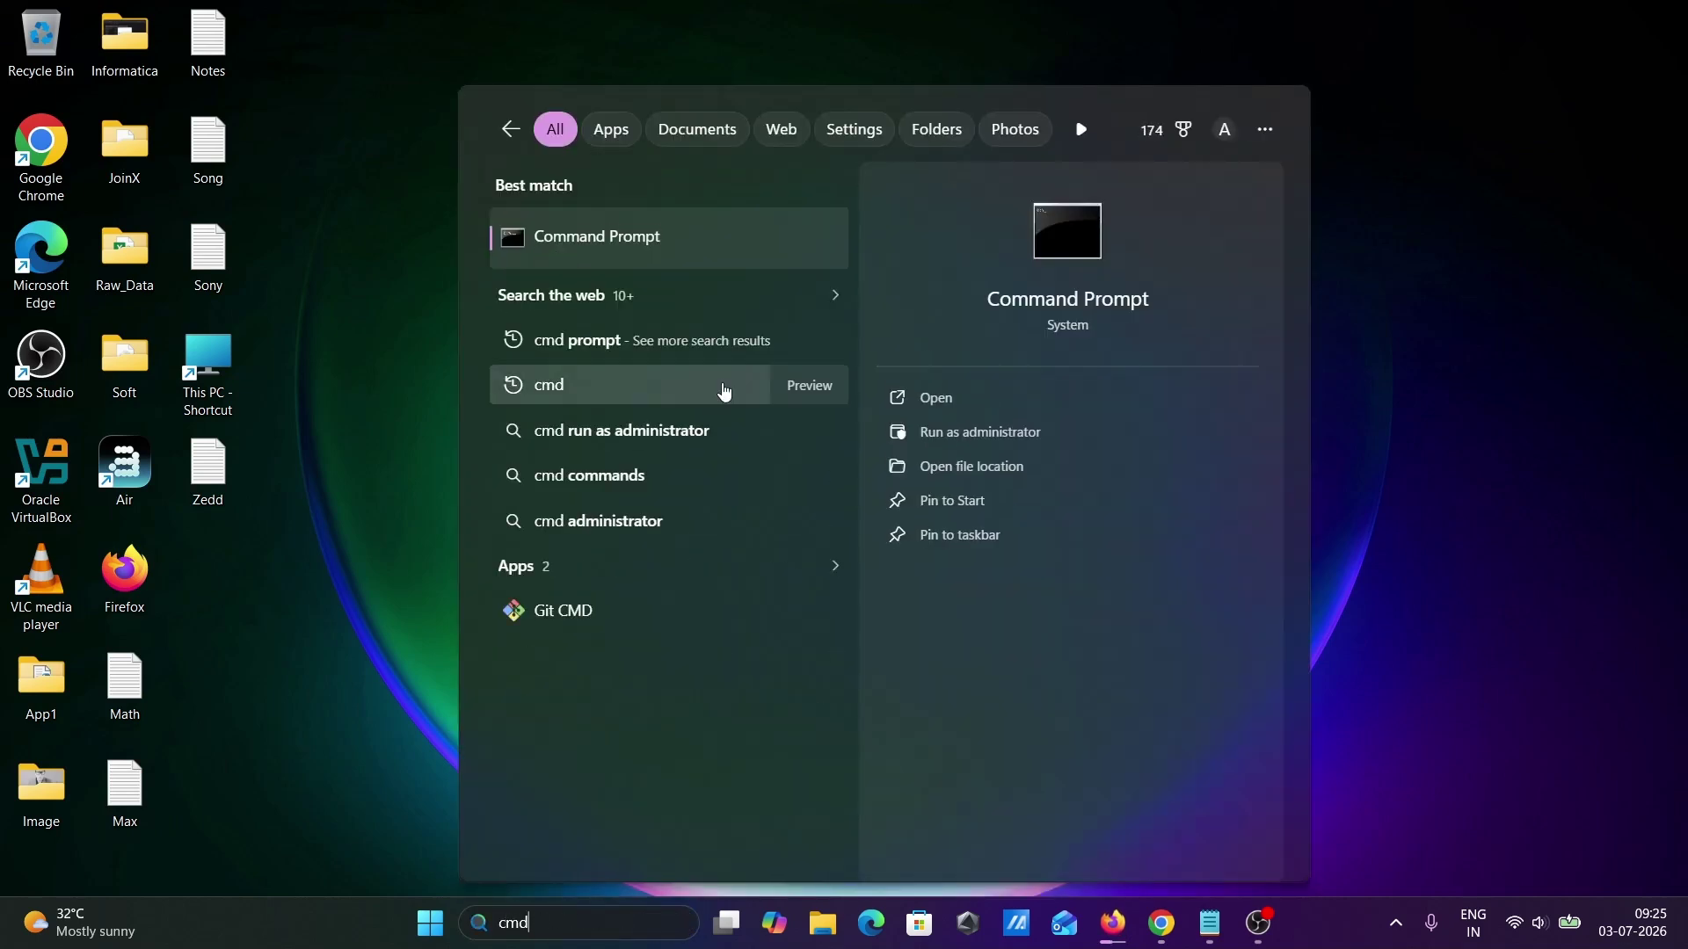
{"action": "left_click", "coordinate": [595, 239]}
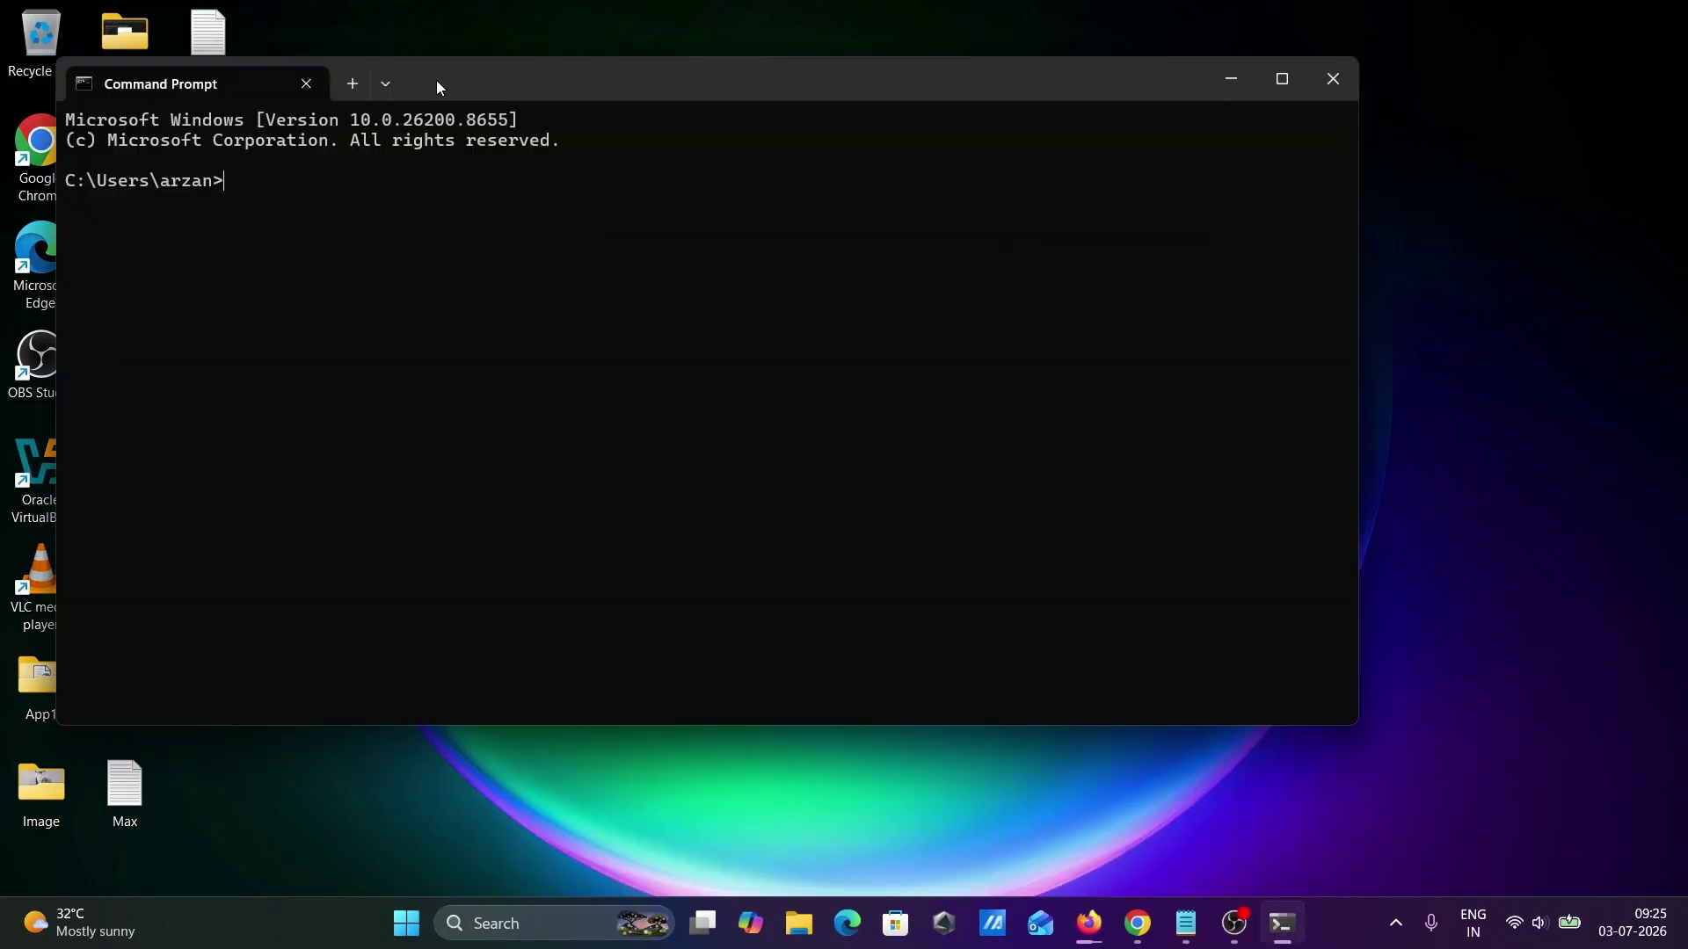
{"action": "left_click_drag", "start_coordinate": [436, 83], "coordinate": [788, 195]}
{"action": "type", "text": "cls"}
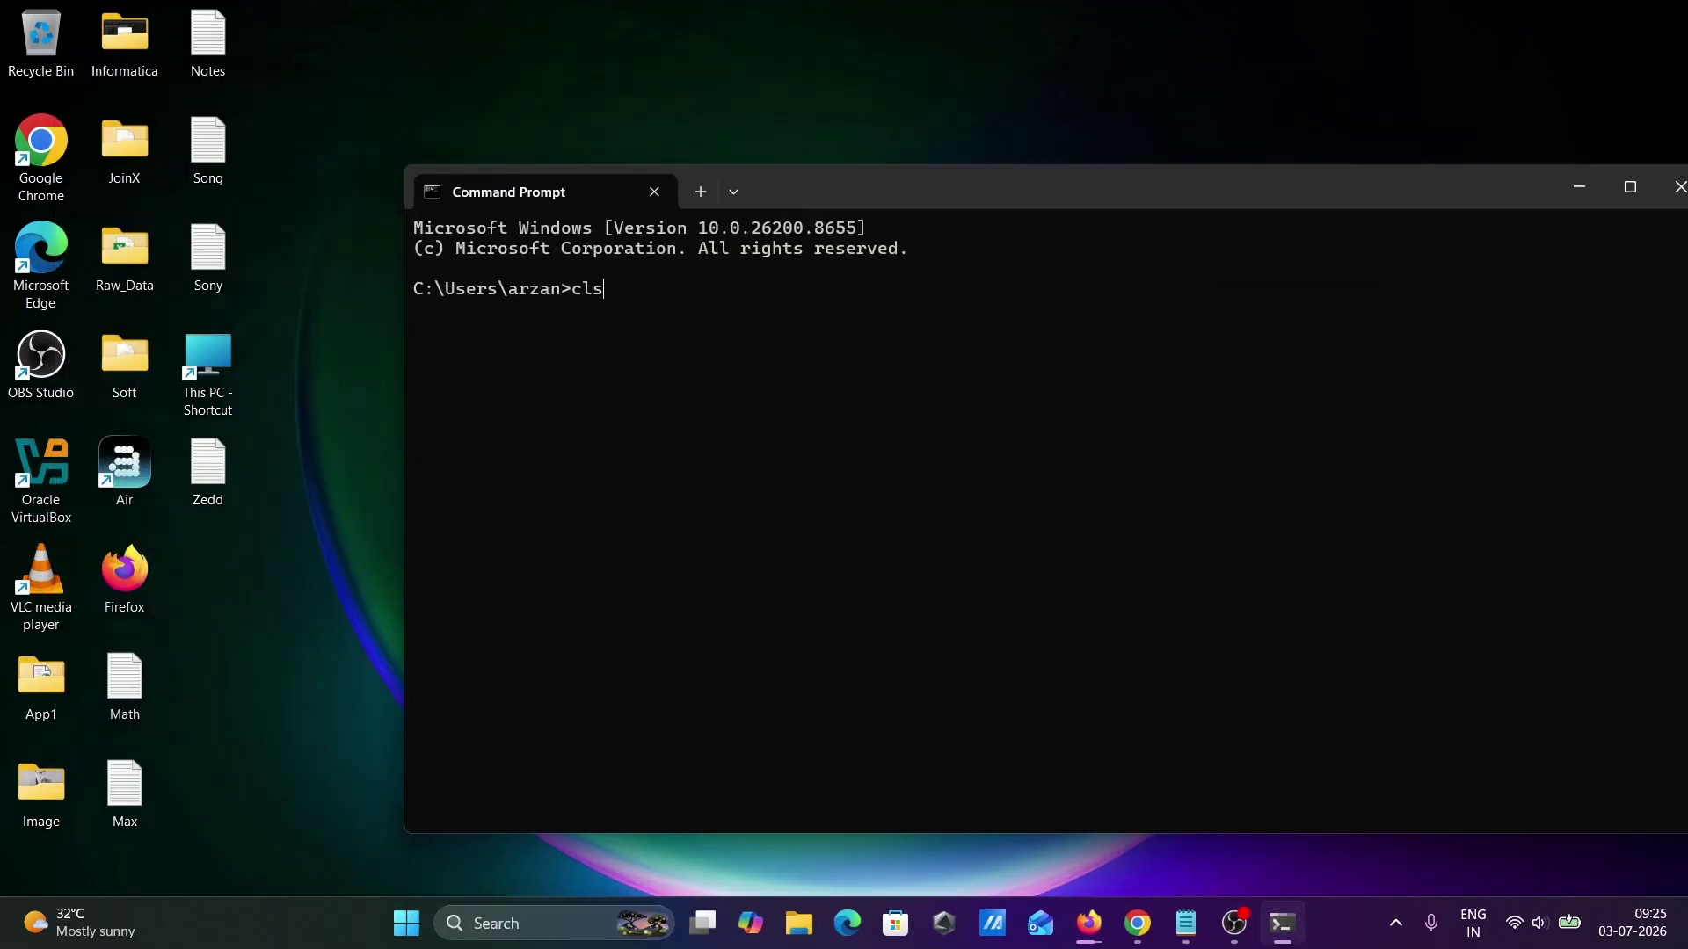
{"action": "key", "text": "Return"}
- Check the installed Java version with java --version
{"action": "type", "text": "java"}
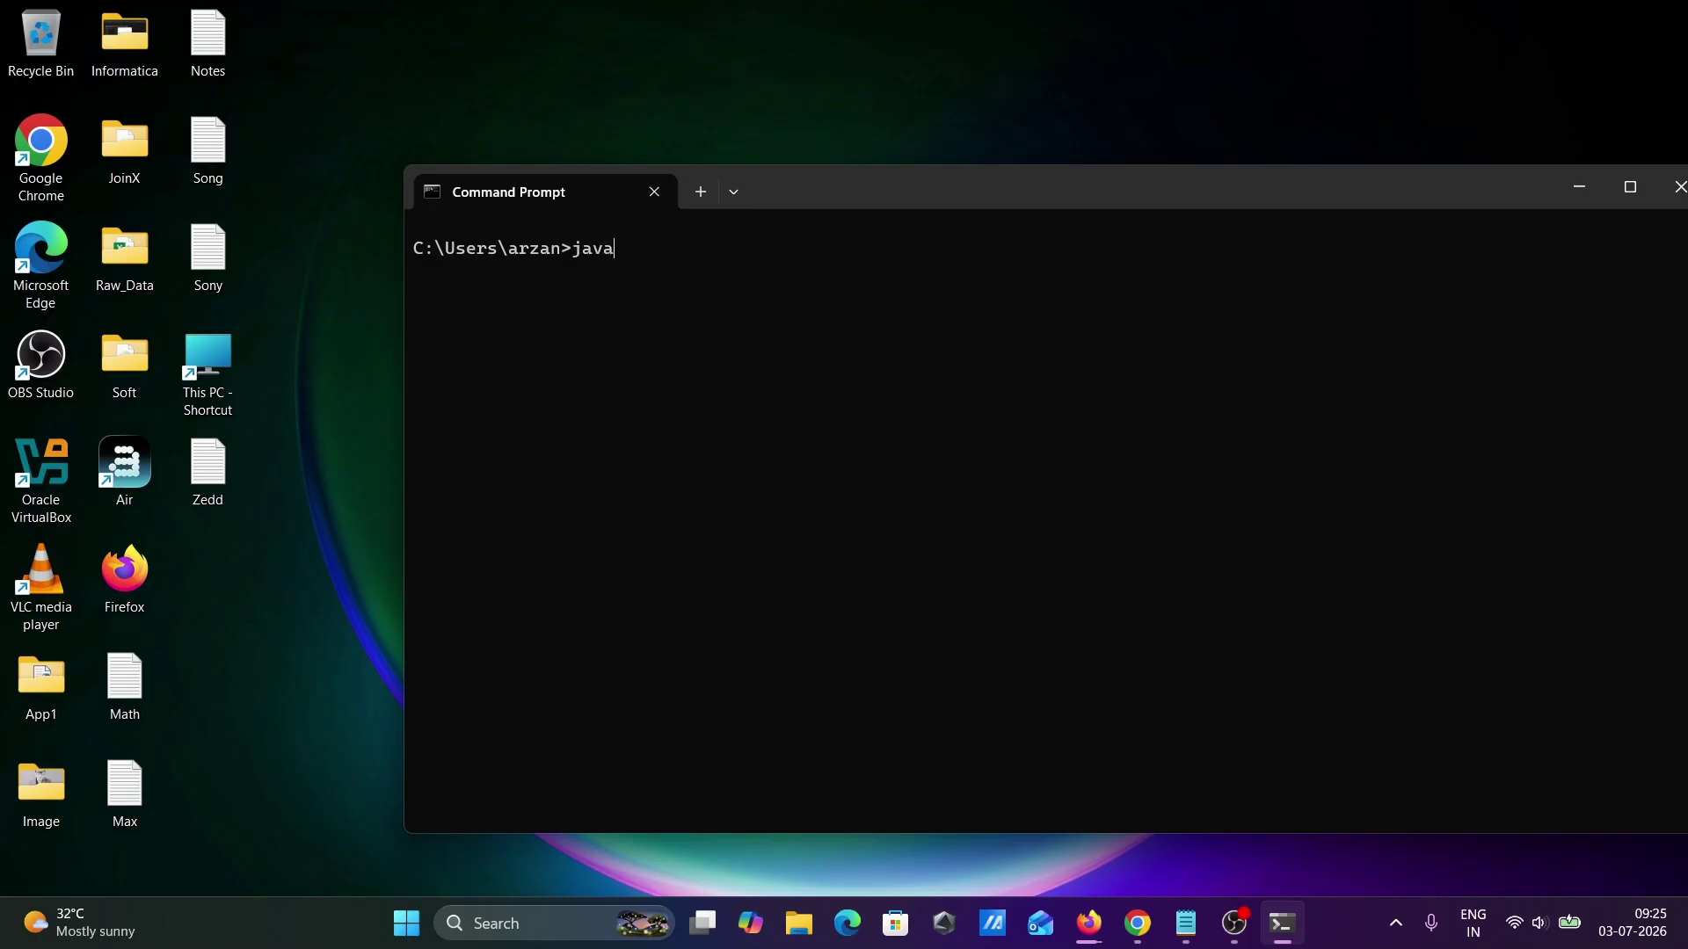
{"action": "type", "text": " --version"}
{"action": "key", "text": "Return"}
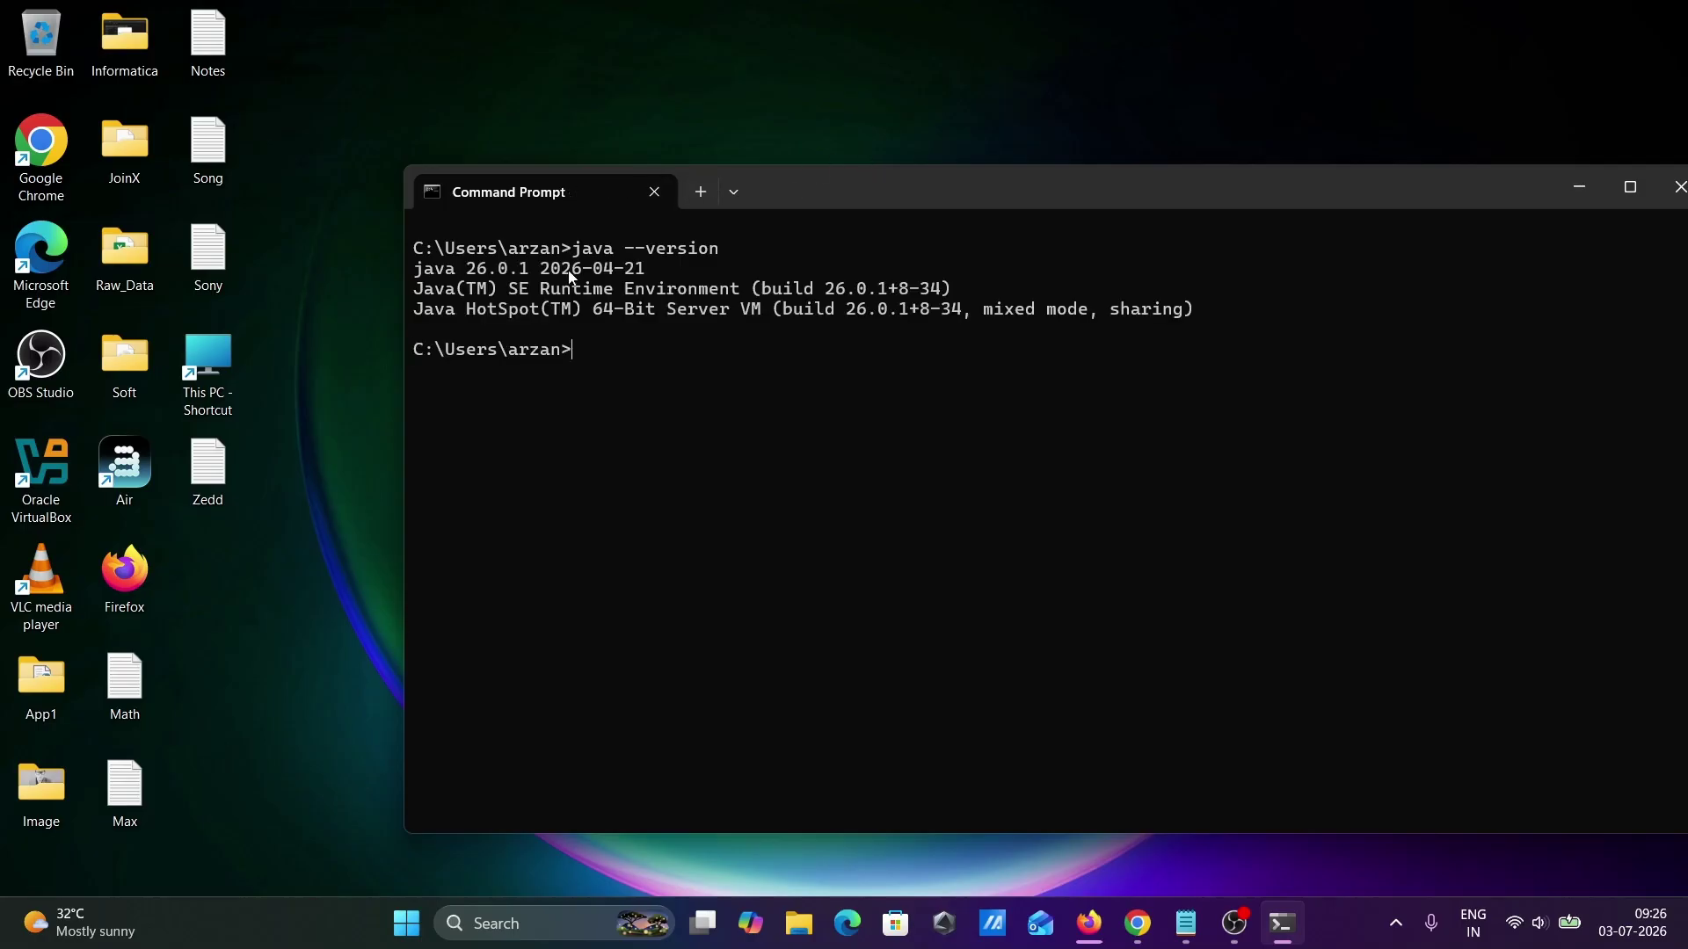
- Run java and javac without arguments to check that the runtime and compiler are available, and minimize Command Prompt
{"action": "type", "text": "java"}
{"action": "key", "text": "Return"}
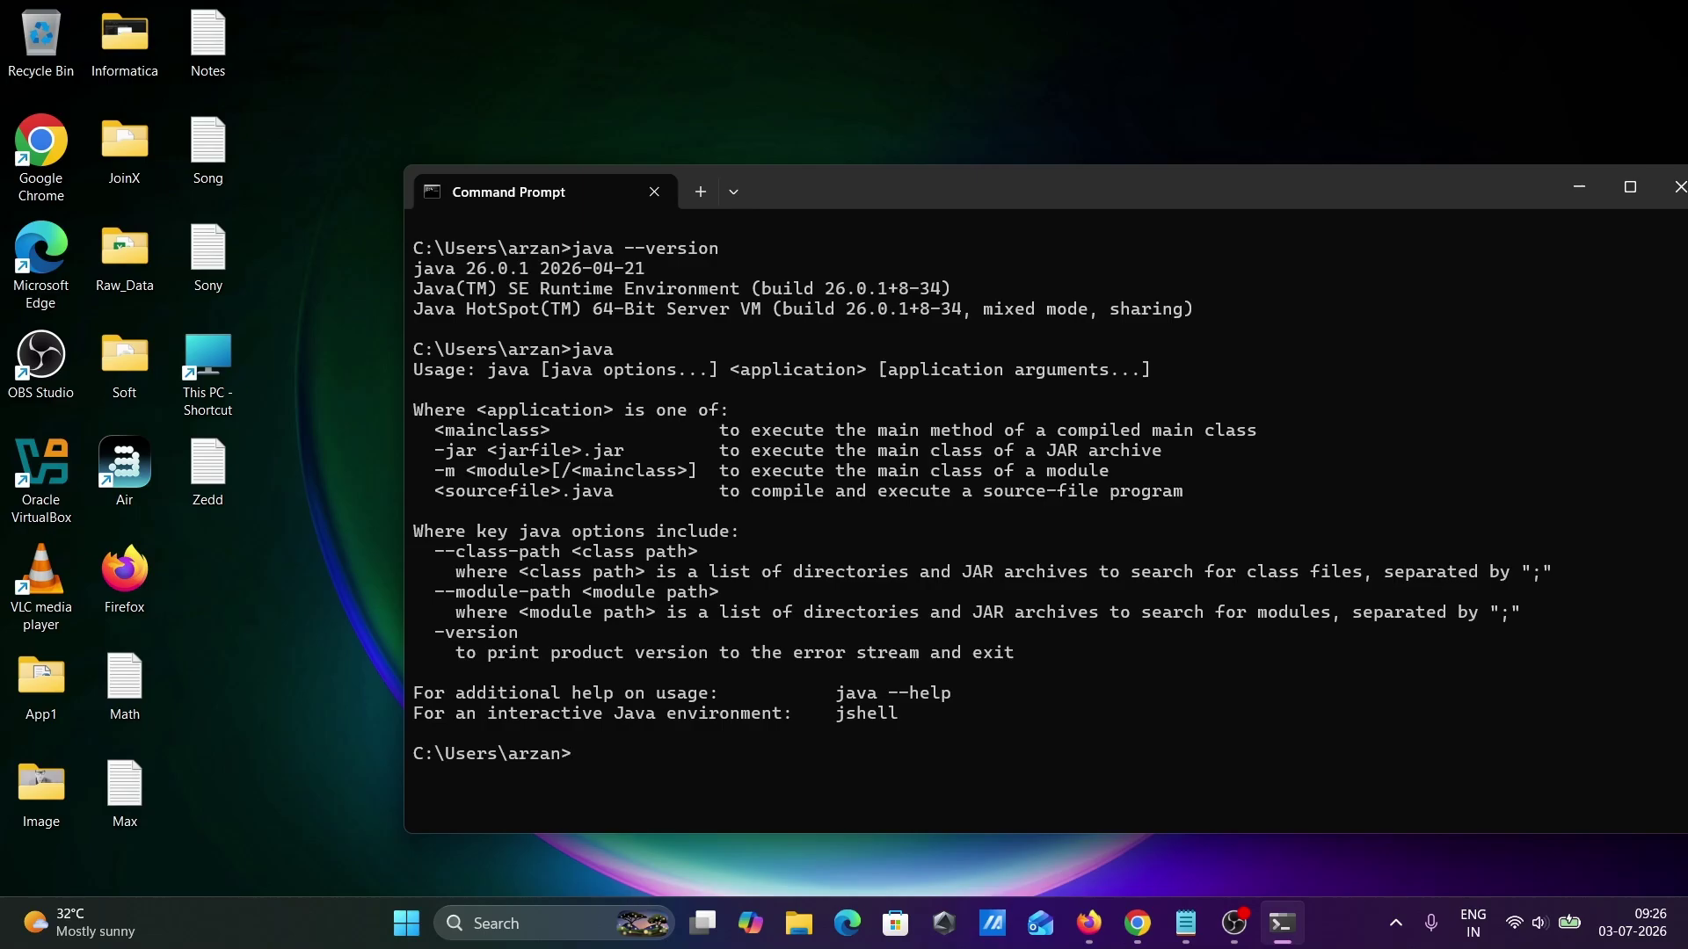
{"action": "type", "text": "javac"}
{"action": "key", "text": "Return"}
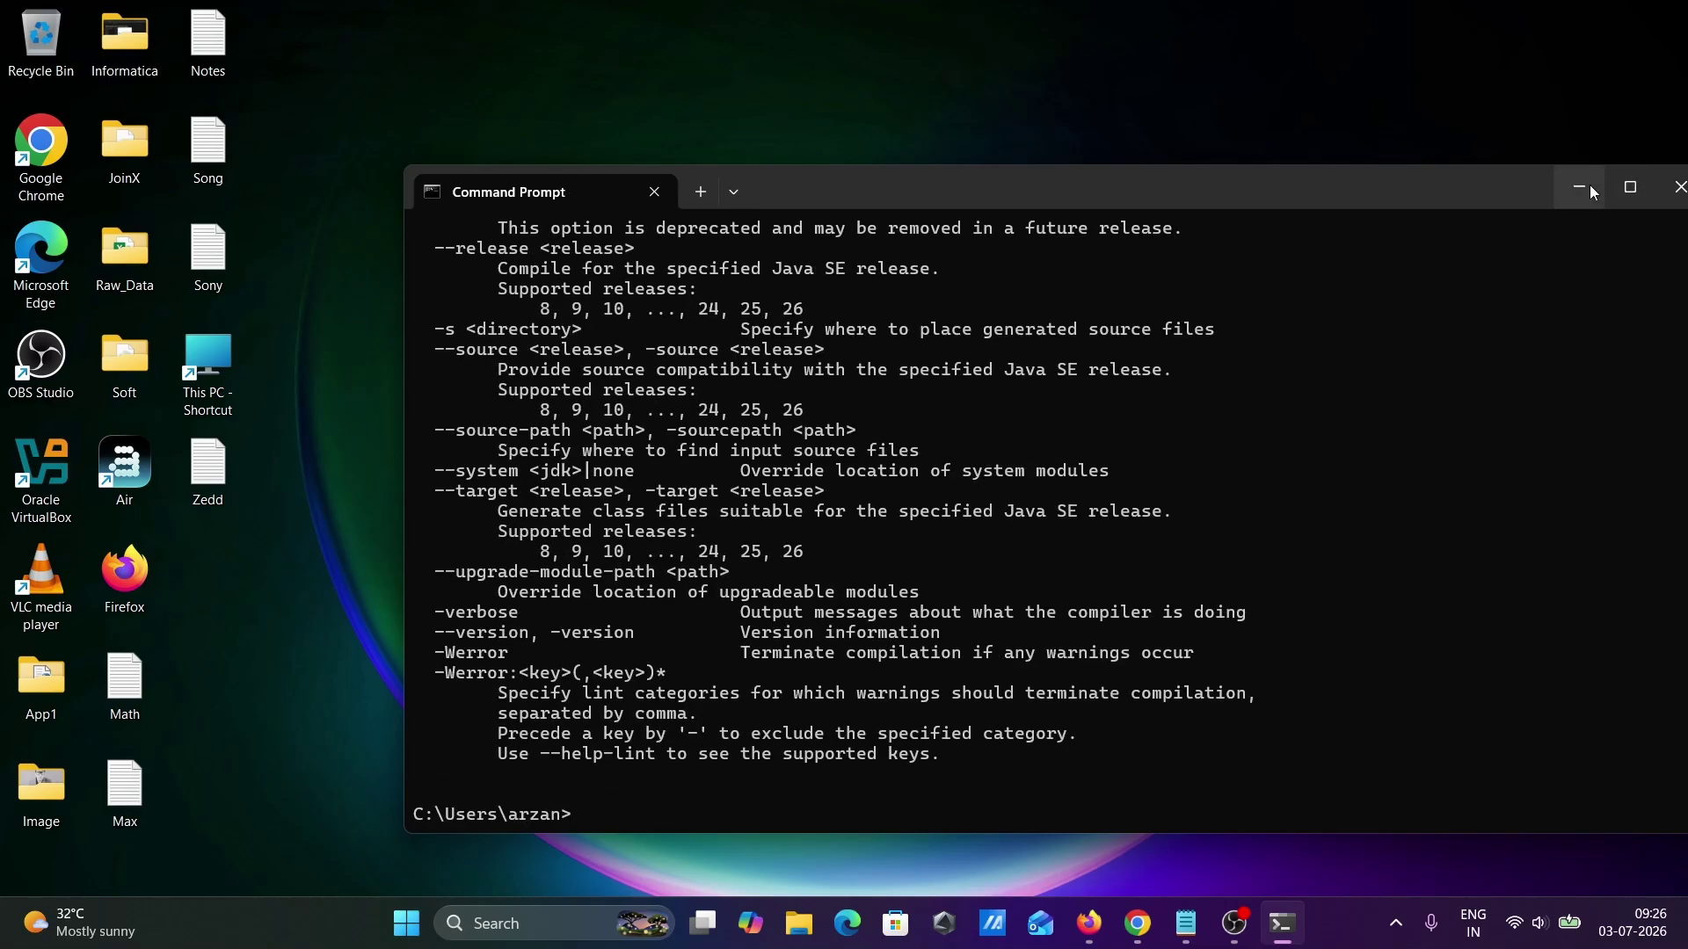
{"action": "left_click", "coordinate": [1580, 188]}
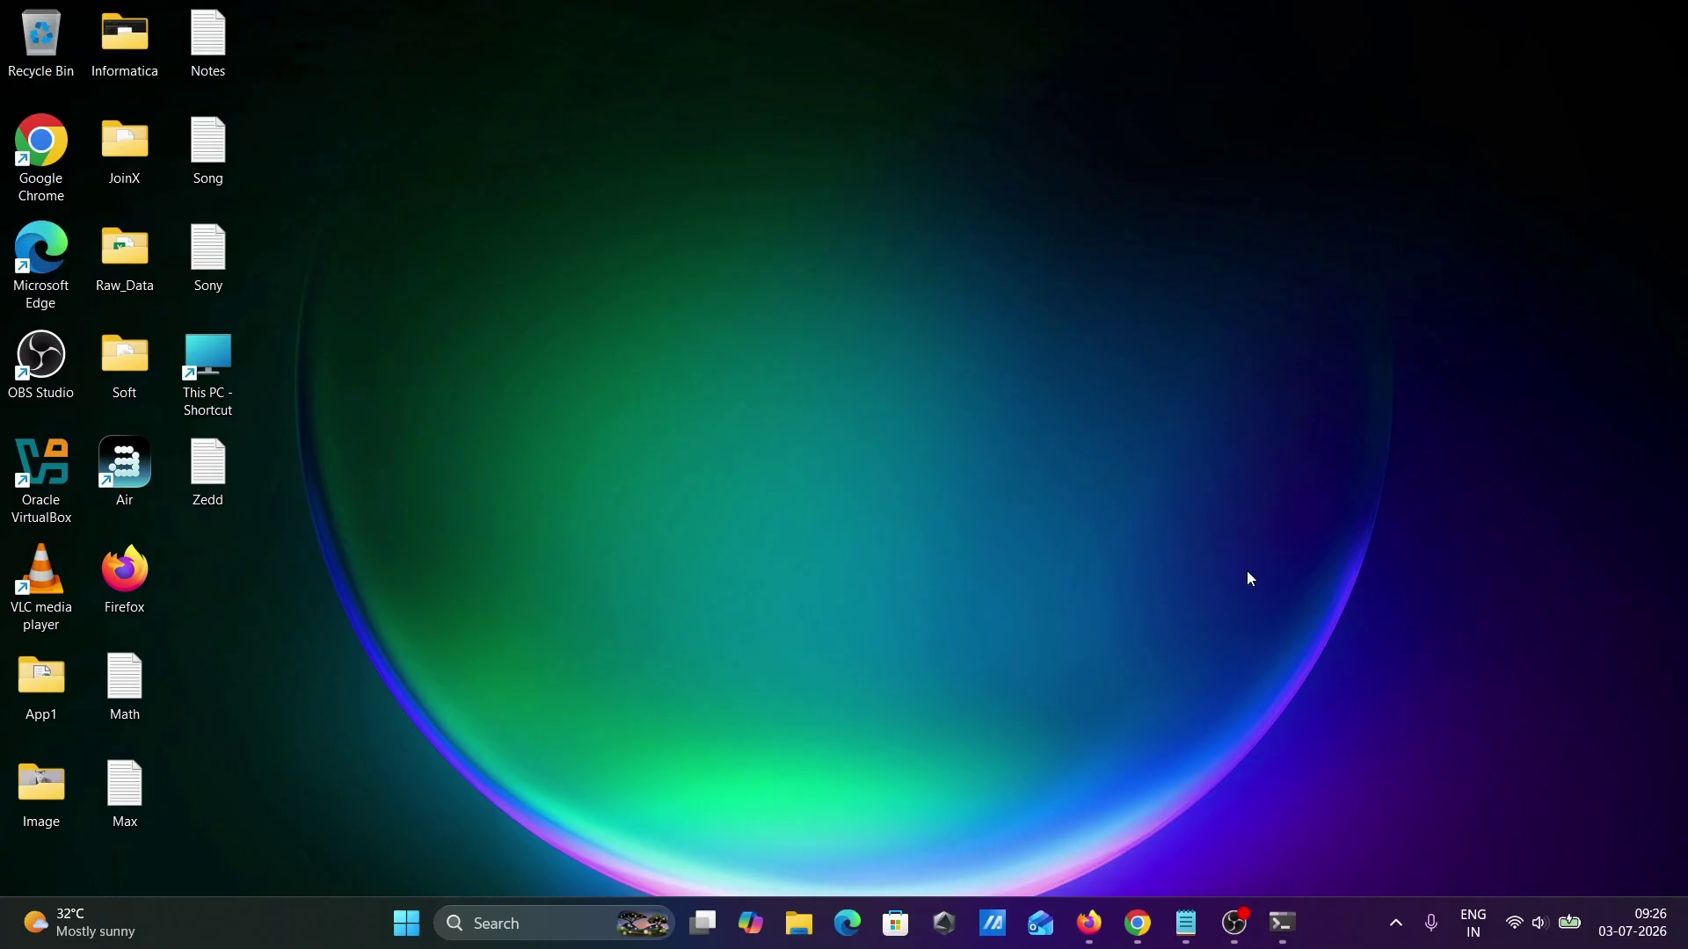
- Switch back to Firefox, launch the downloaded BlueJ-windows-6.0.0.msi, and allow it to run despite the SmartScreen warning
{"action": "left_click", "coordinate": [1103, 925]}
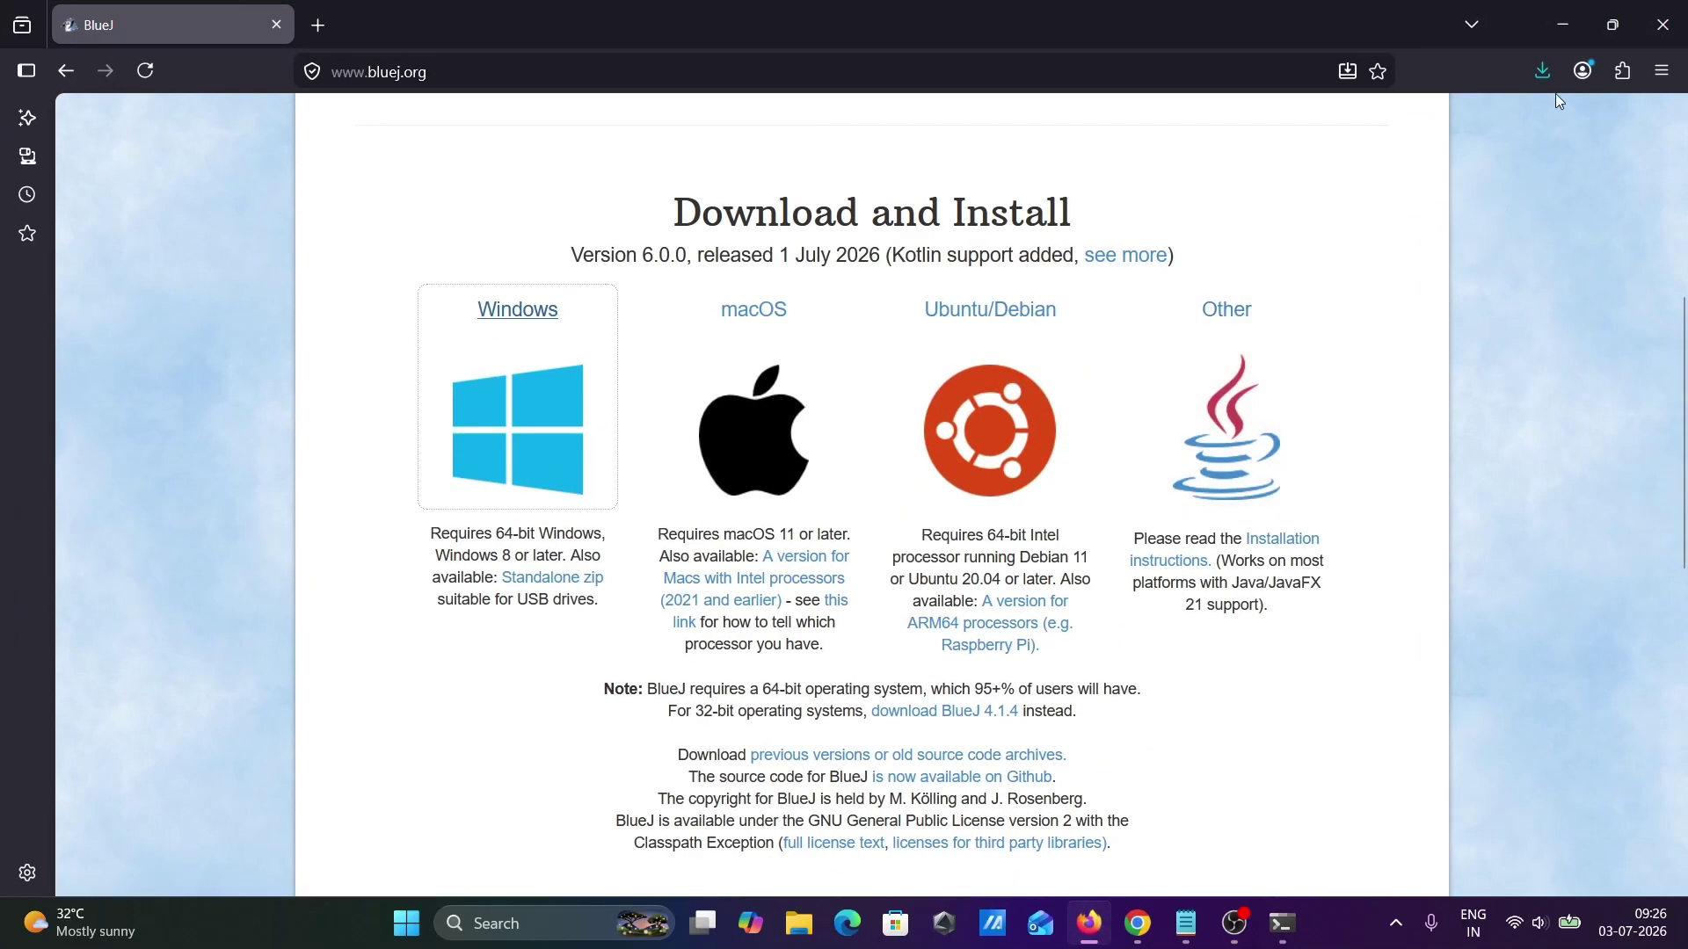
{"action": "left_click", "coordinate": [1544, 72]}
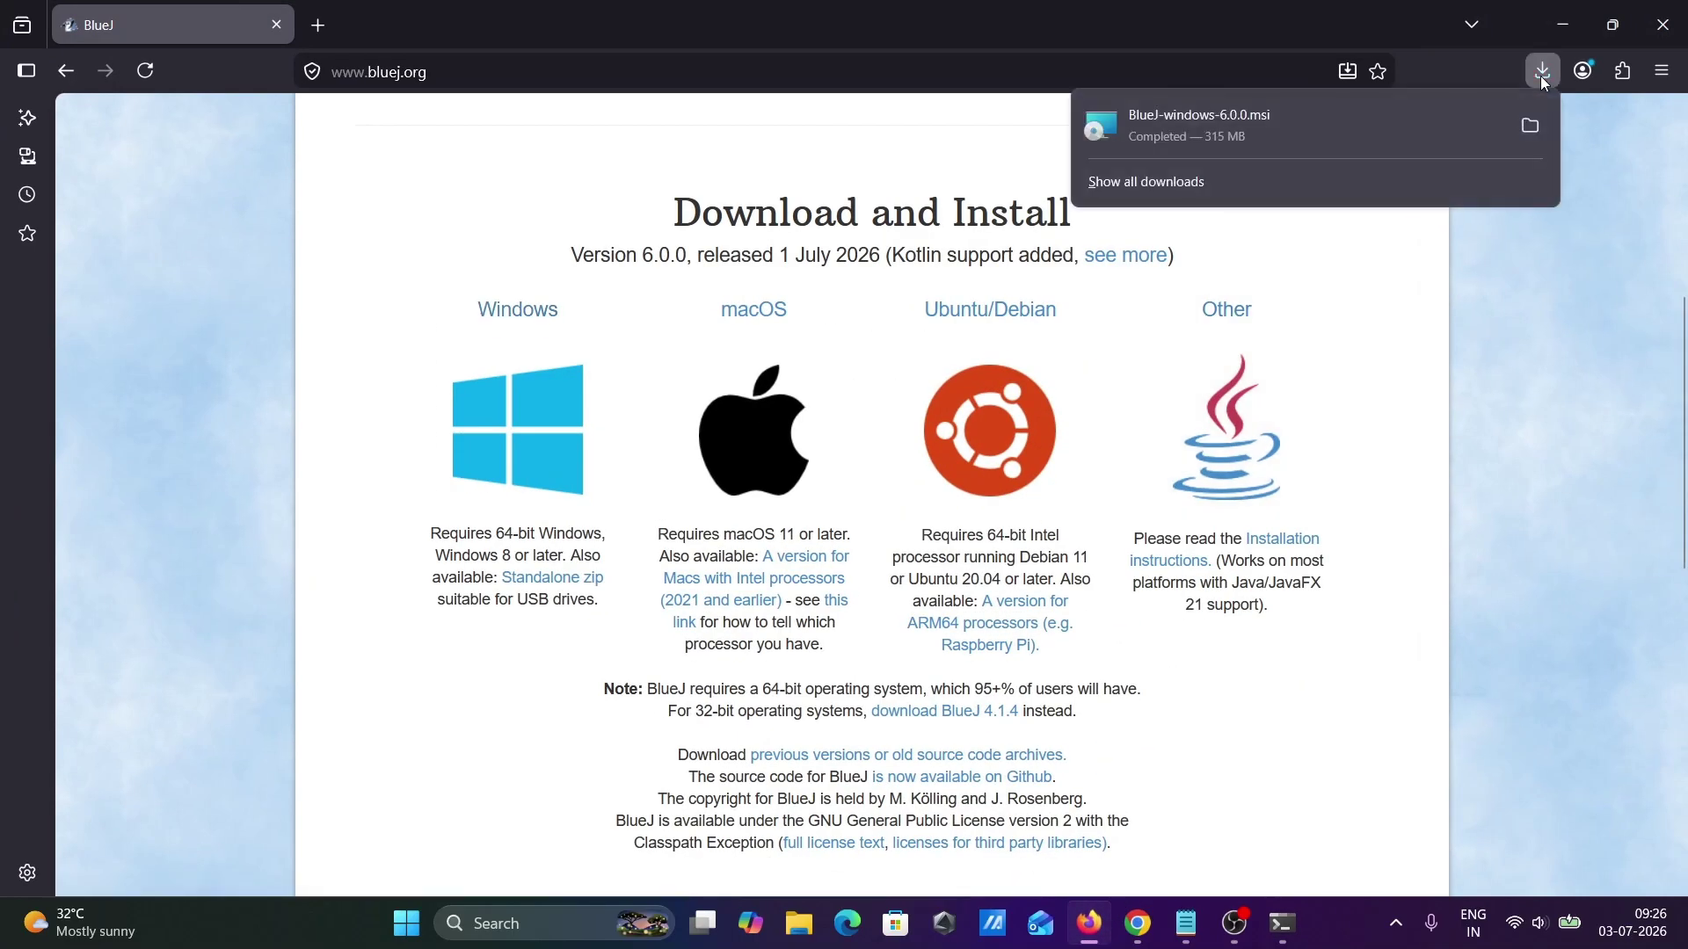
{"action": "left_click", "coordinate": [1244, 132]}
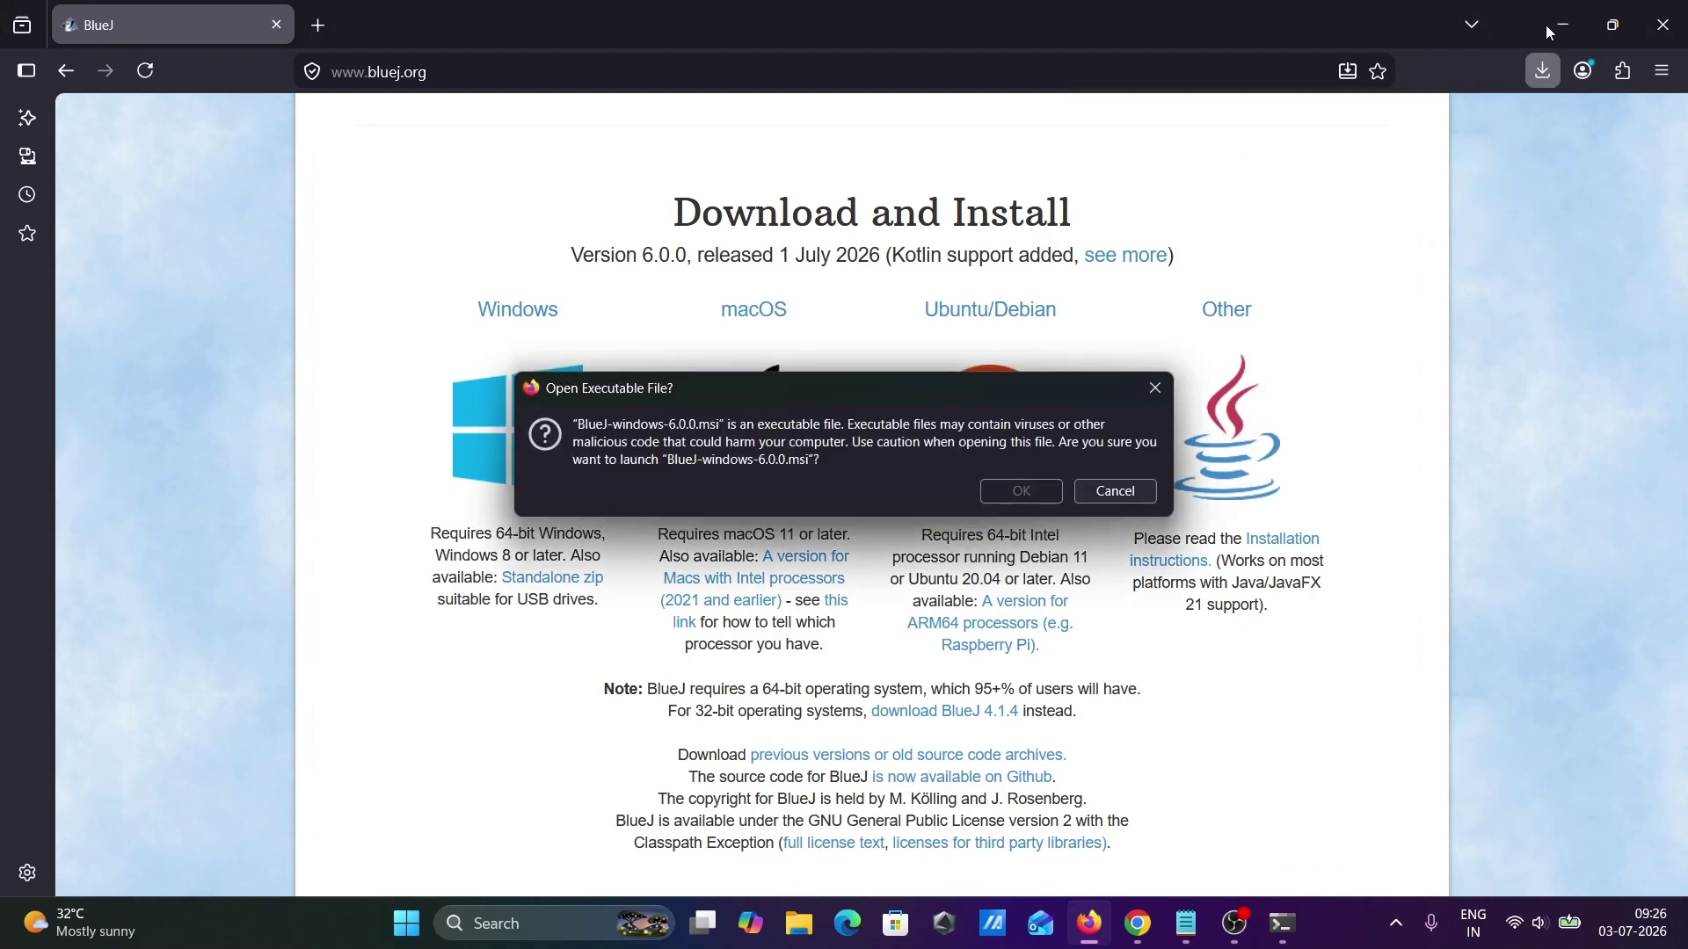
{"action": "left_click", "coordinate": [1009, 494]}
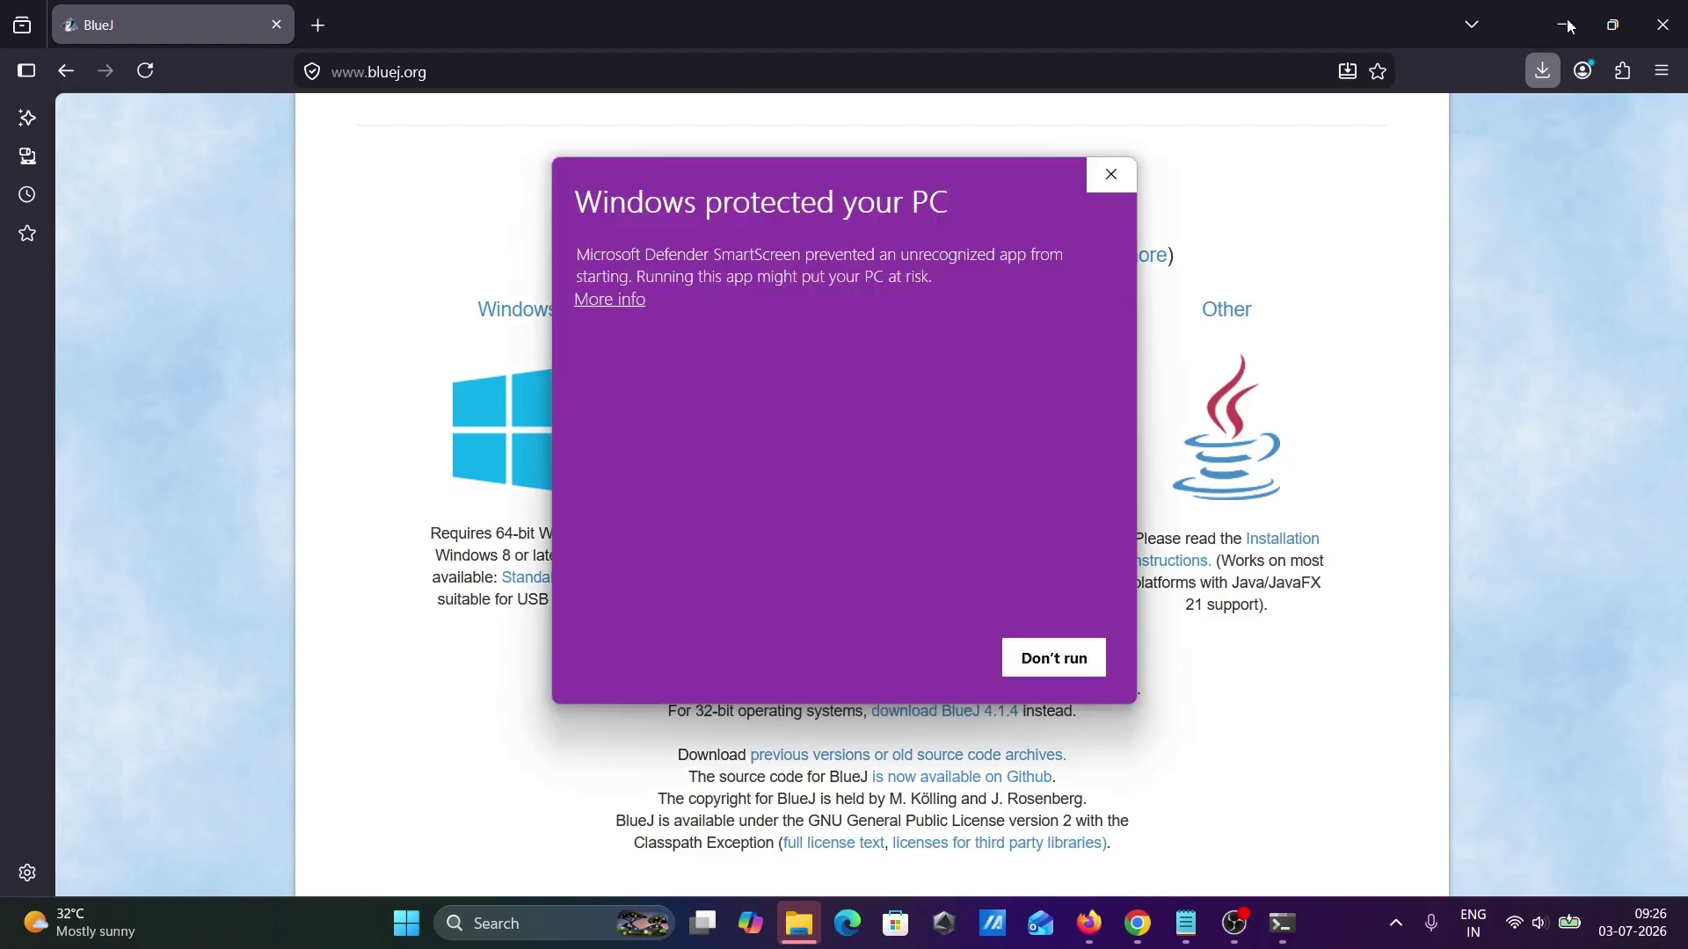
{"action": "left_click", "coordinate": [609, 300]}
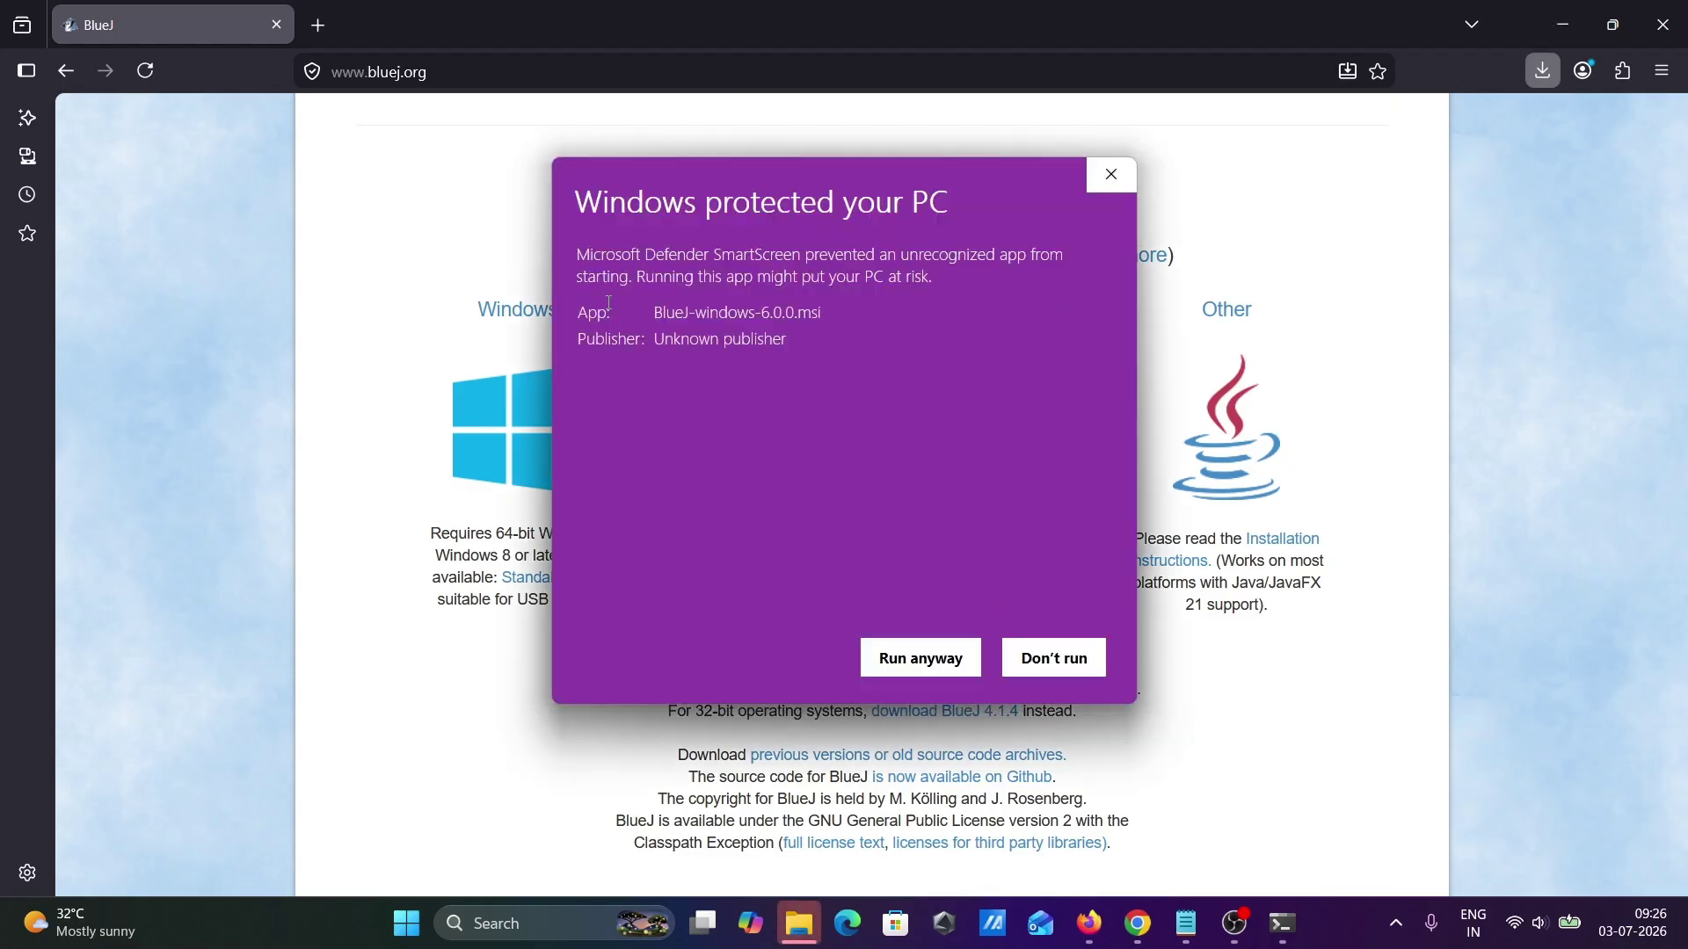
{"action": "left_click", "coordinate": [905, 659]}
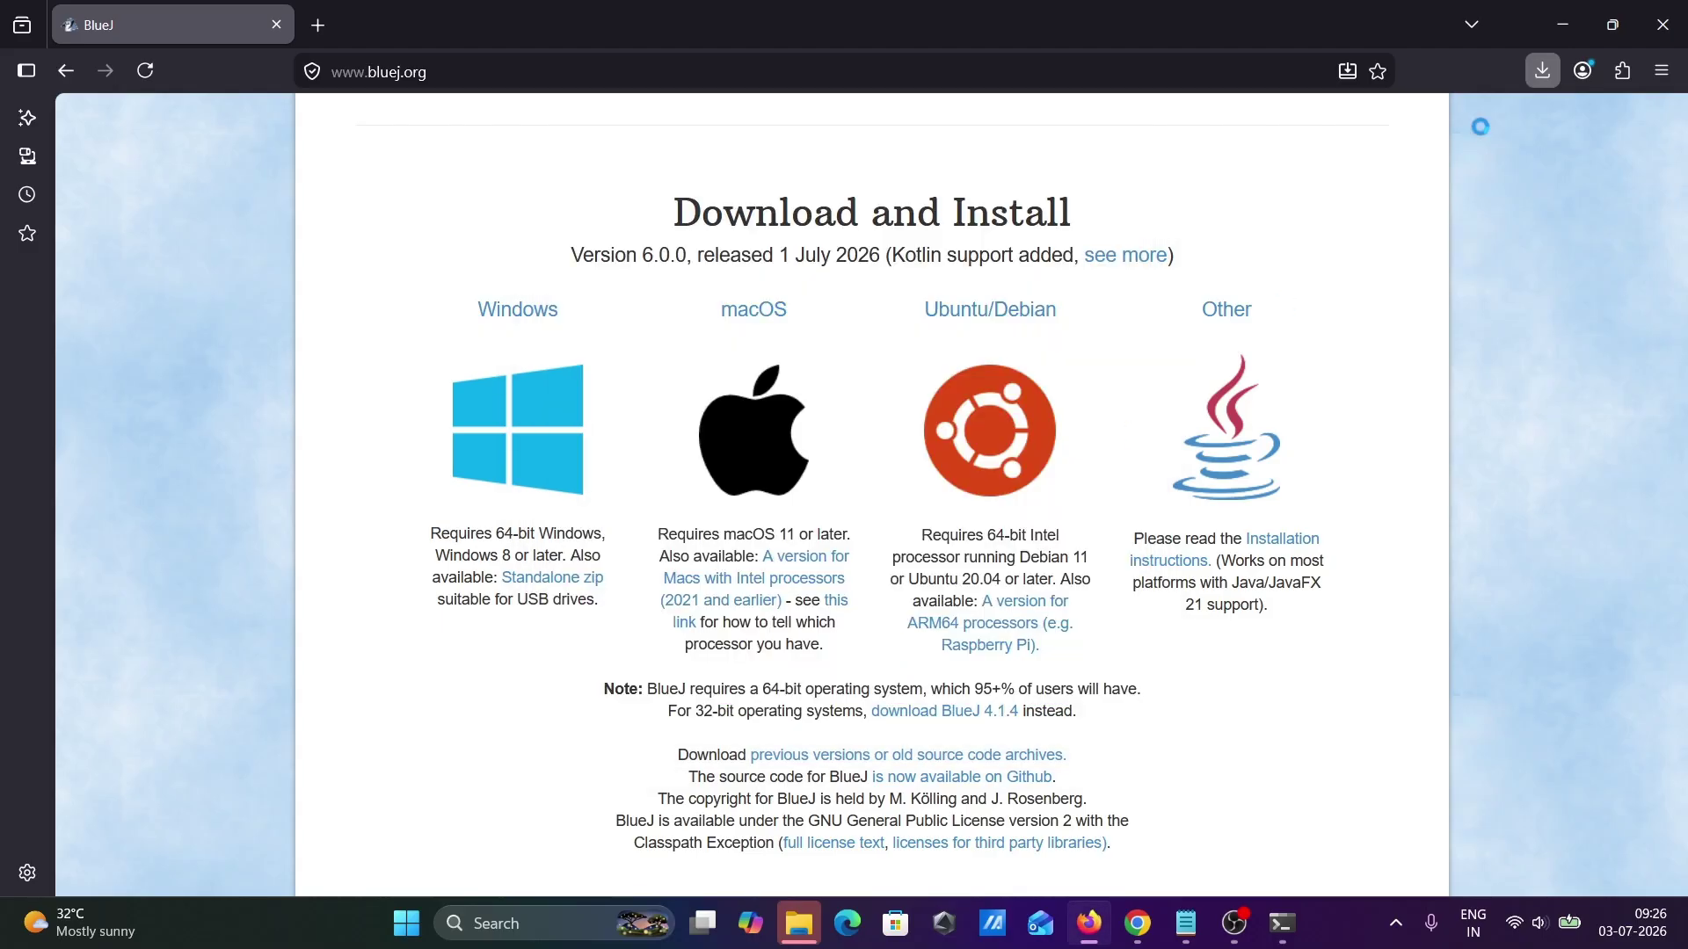
{"action": "left_click", "coordinate": [1564, 26]}
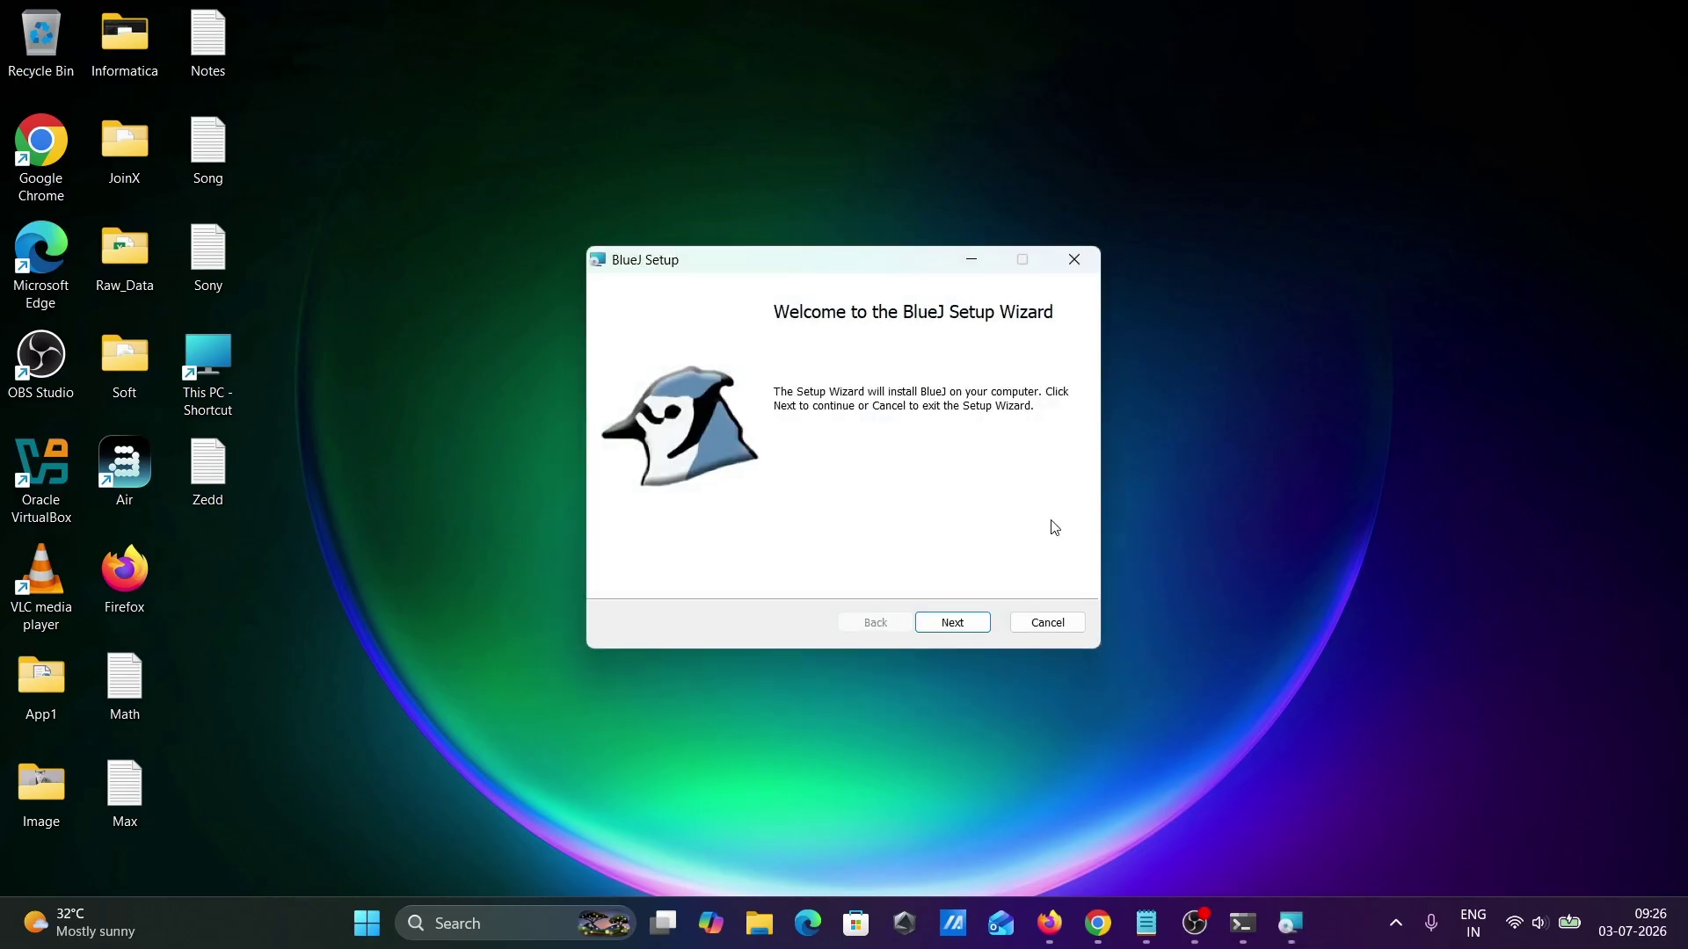
- Install BlueJ to C:\Program Files\BlueJ\ with file associations, program menu shortcuts and a desktop shortcut, and finish the setup wizard
{"action": "left_click", "coordinate": [954, 623]}
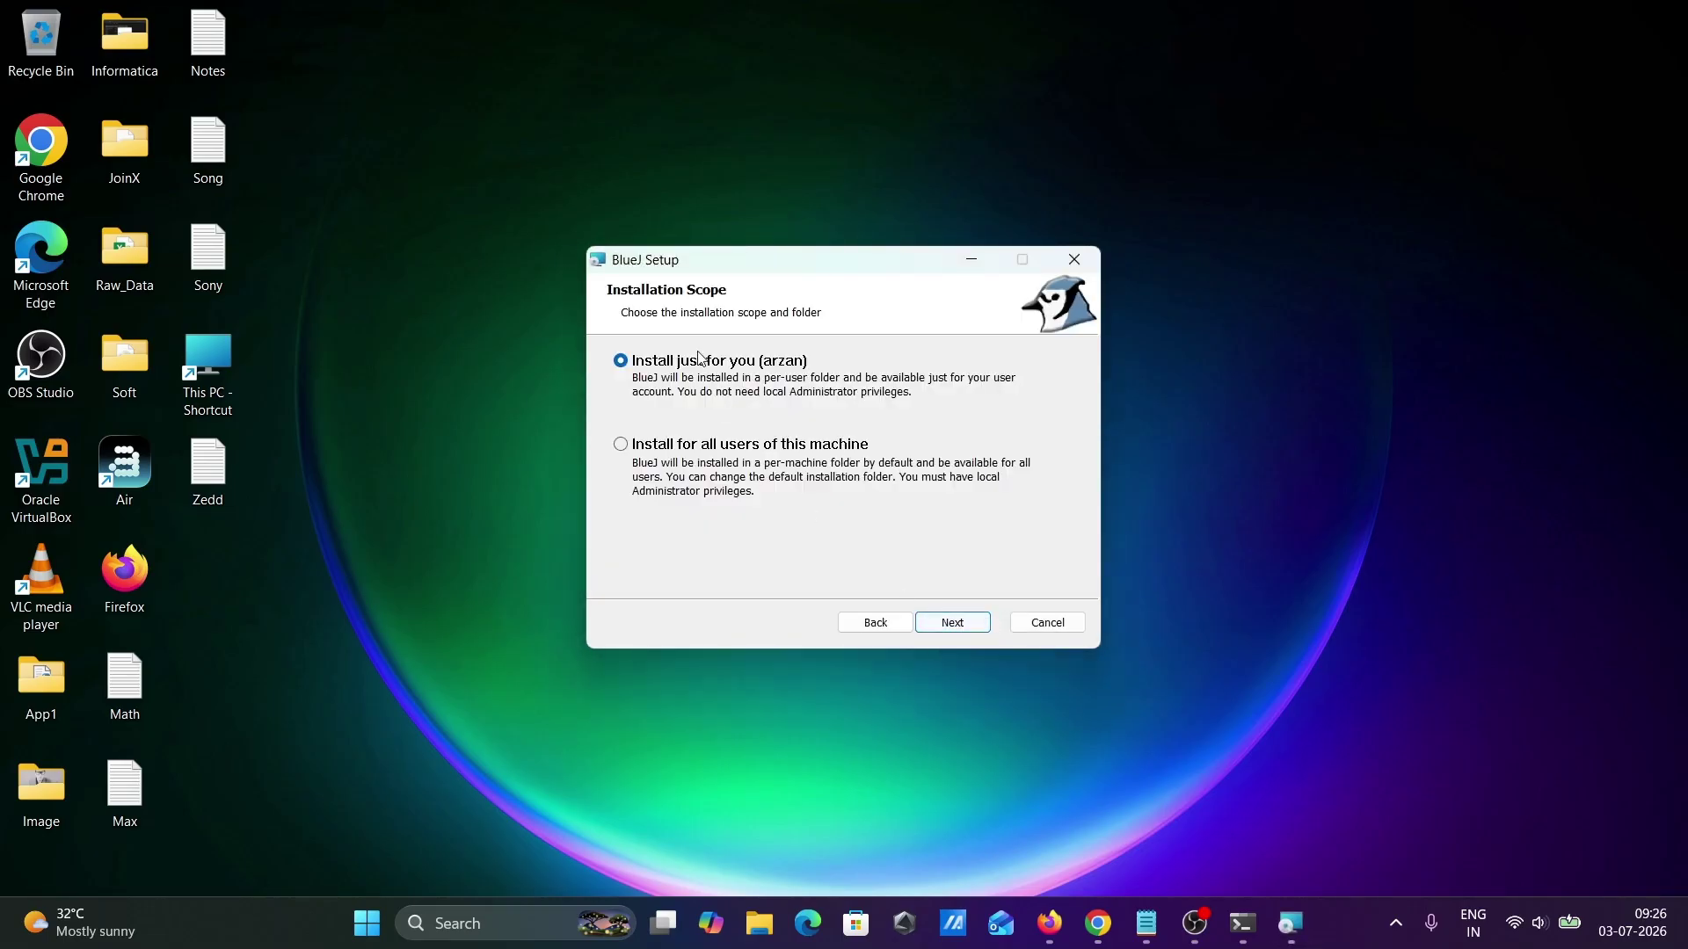
{"action": "left_click", "coordinate": [954, 623]}
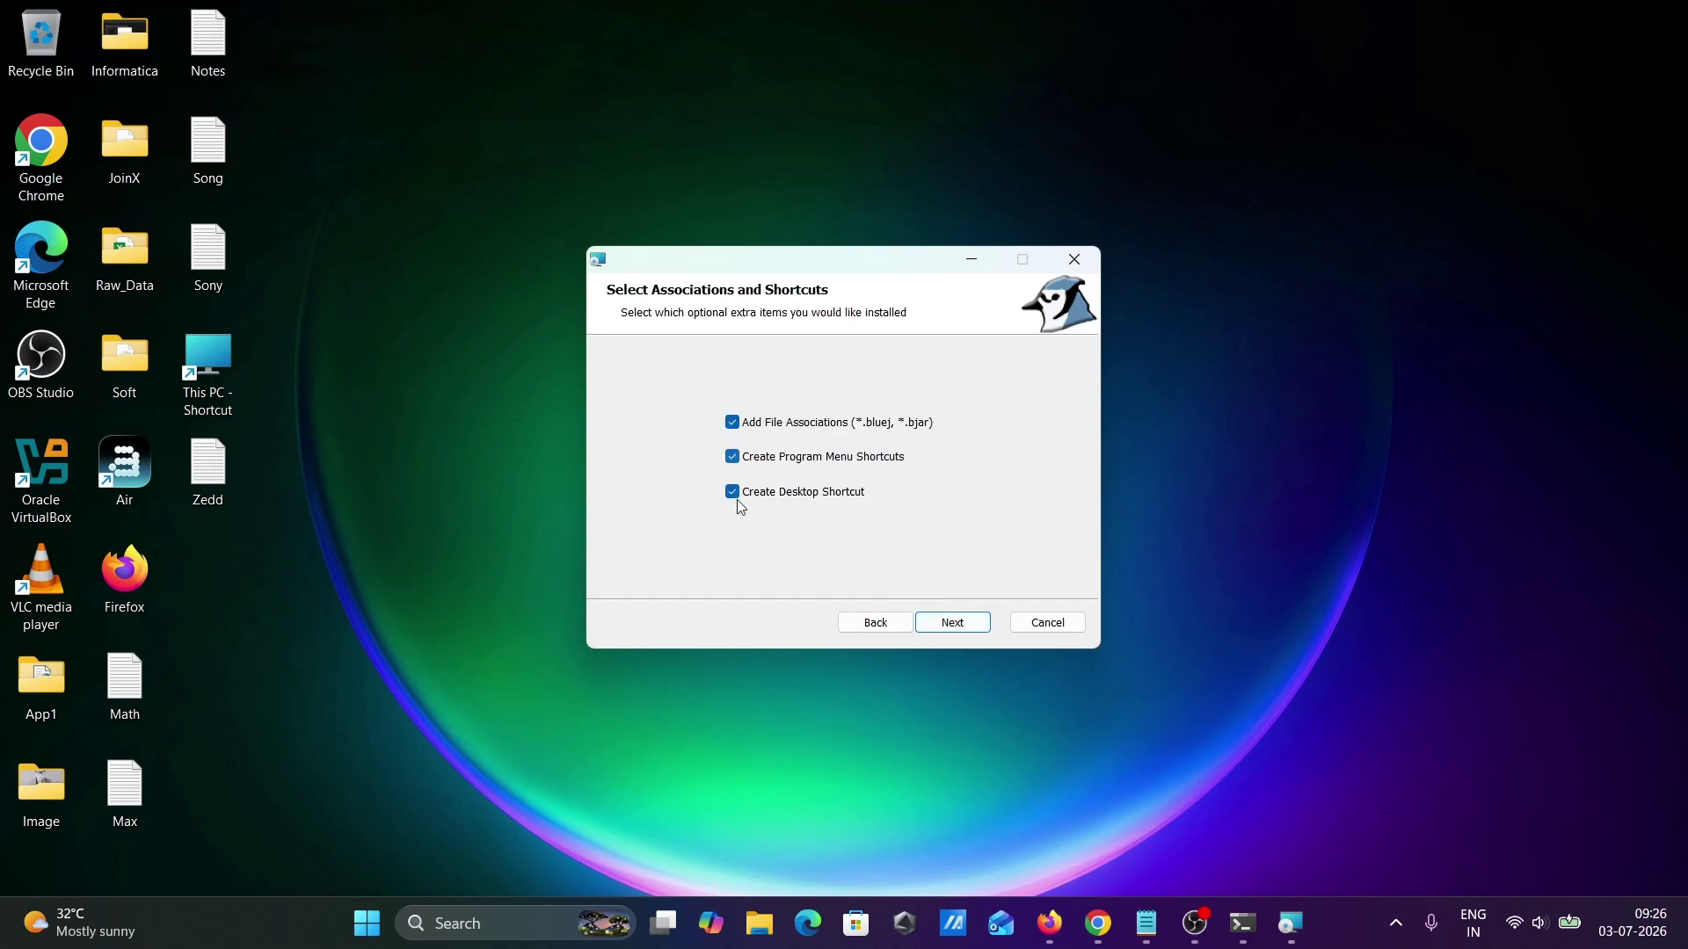
{"action": "left_click", "coordinate": [954, 623]}
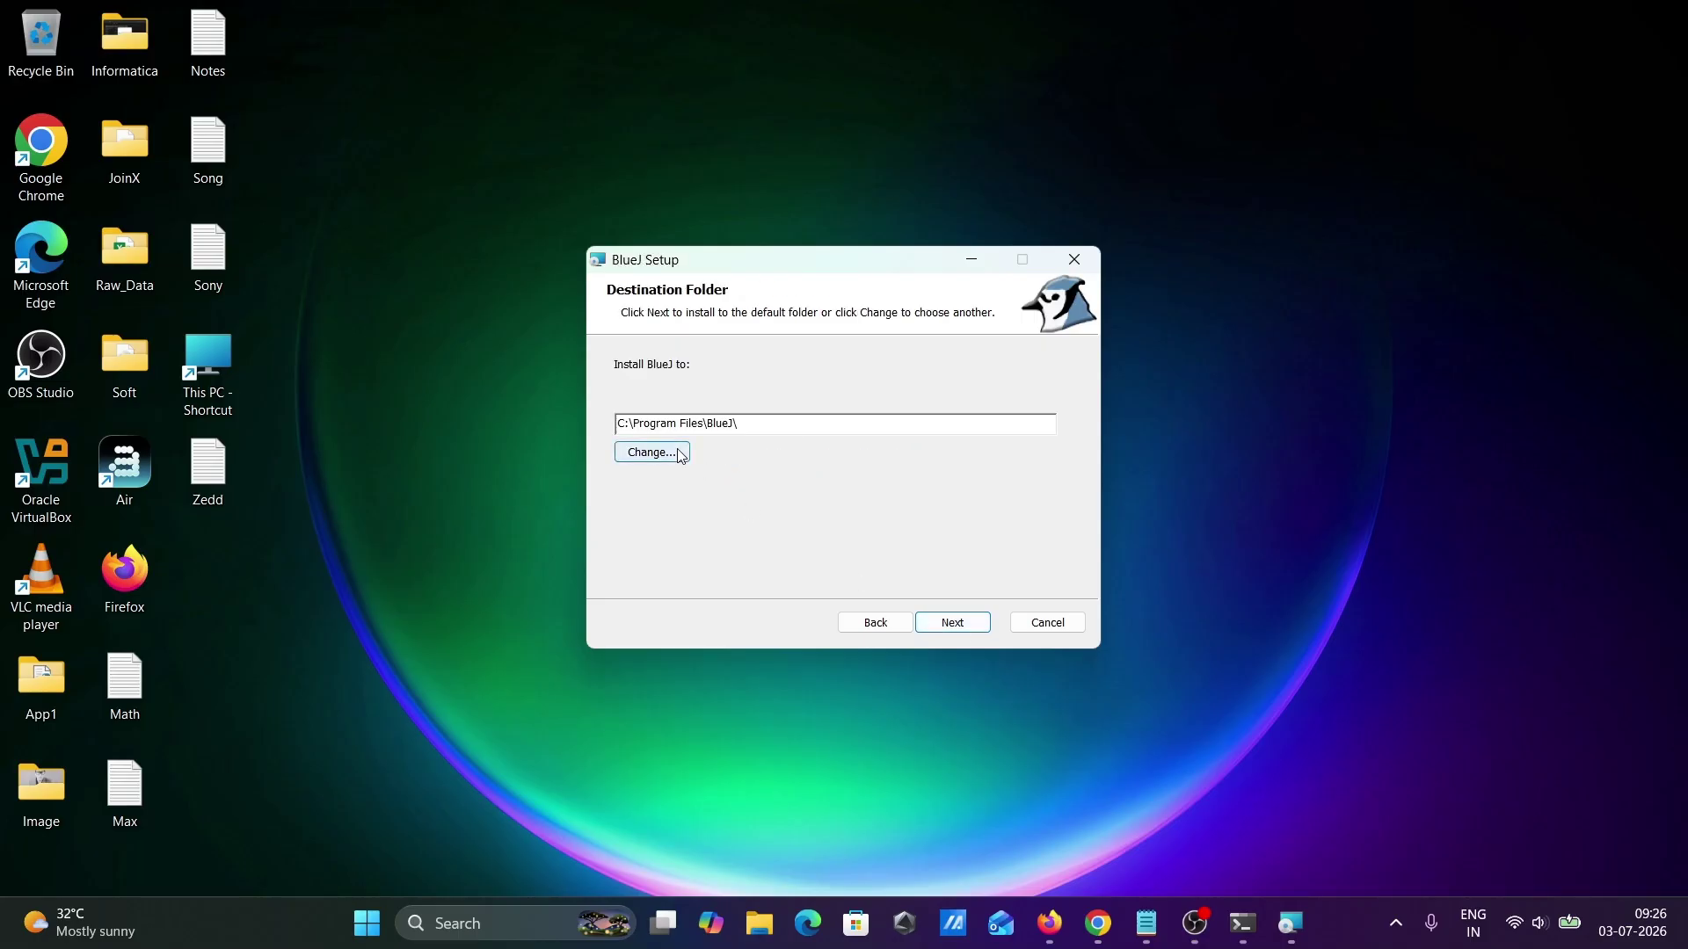
{"action": "left_click", "coordinate": [954, 624]}
{"action": "left_click", "coordinate": [953, 628]}
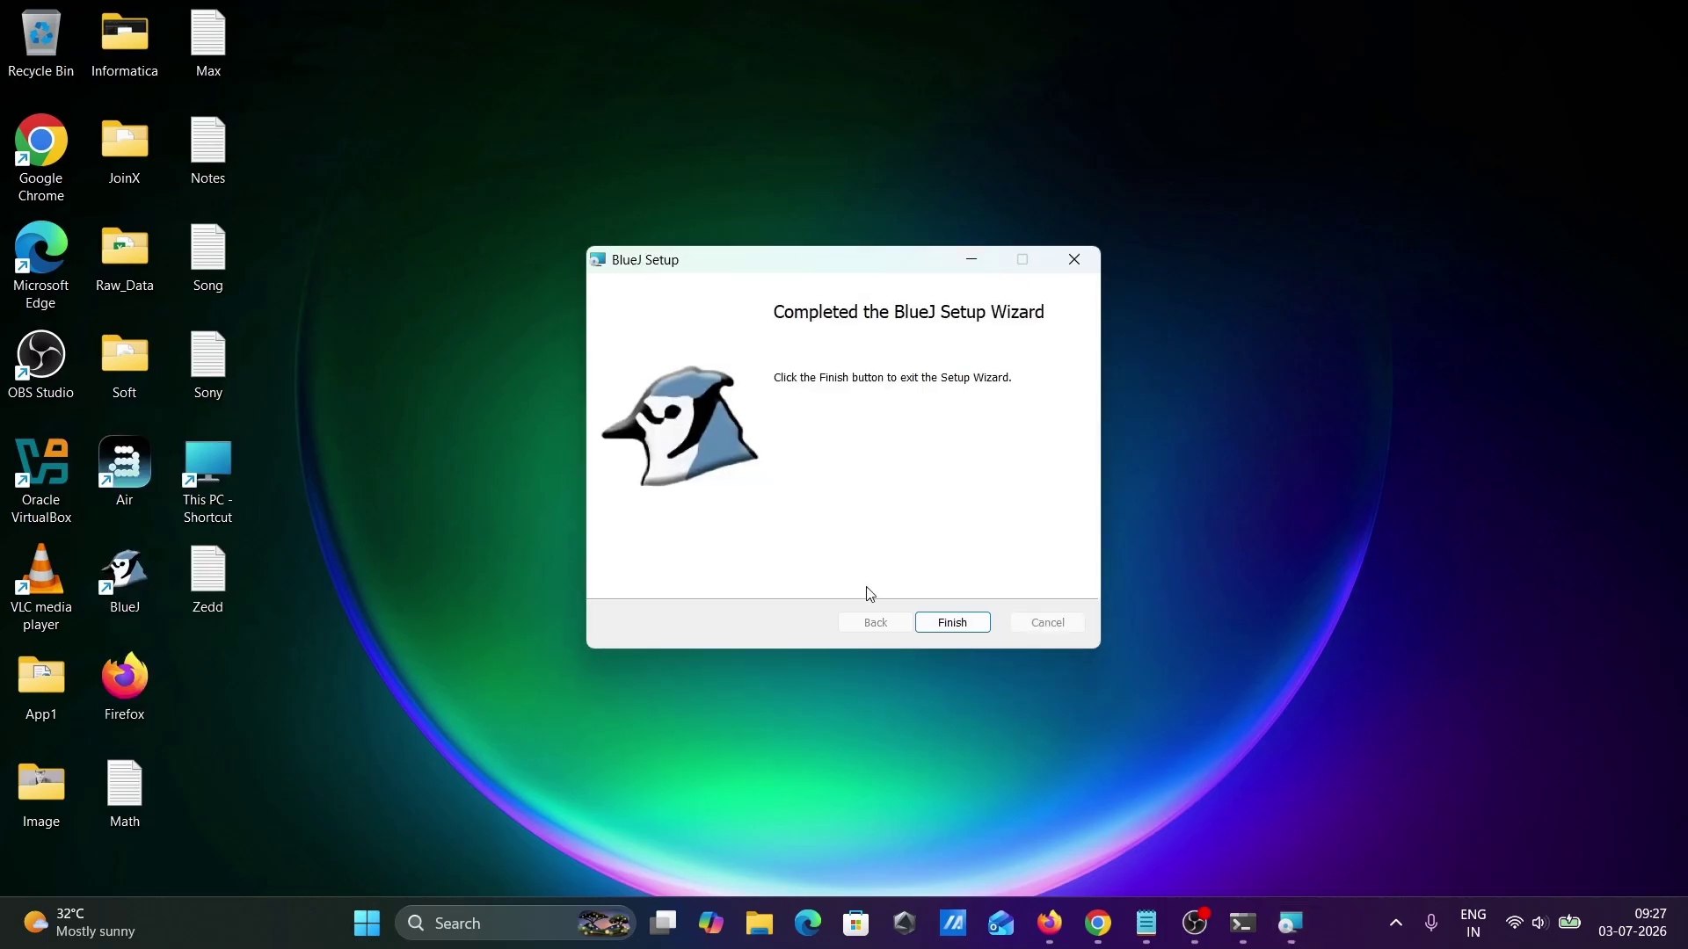
{"action": "left_click", "coordinate": [967, 628]}
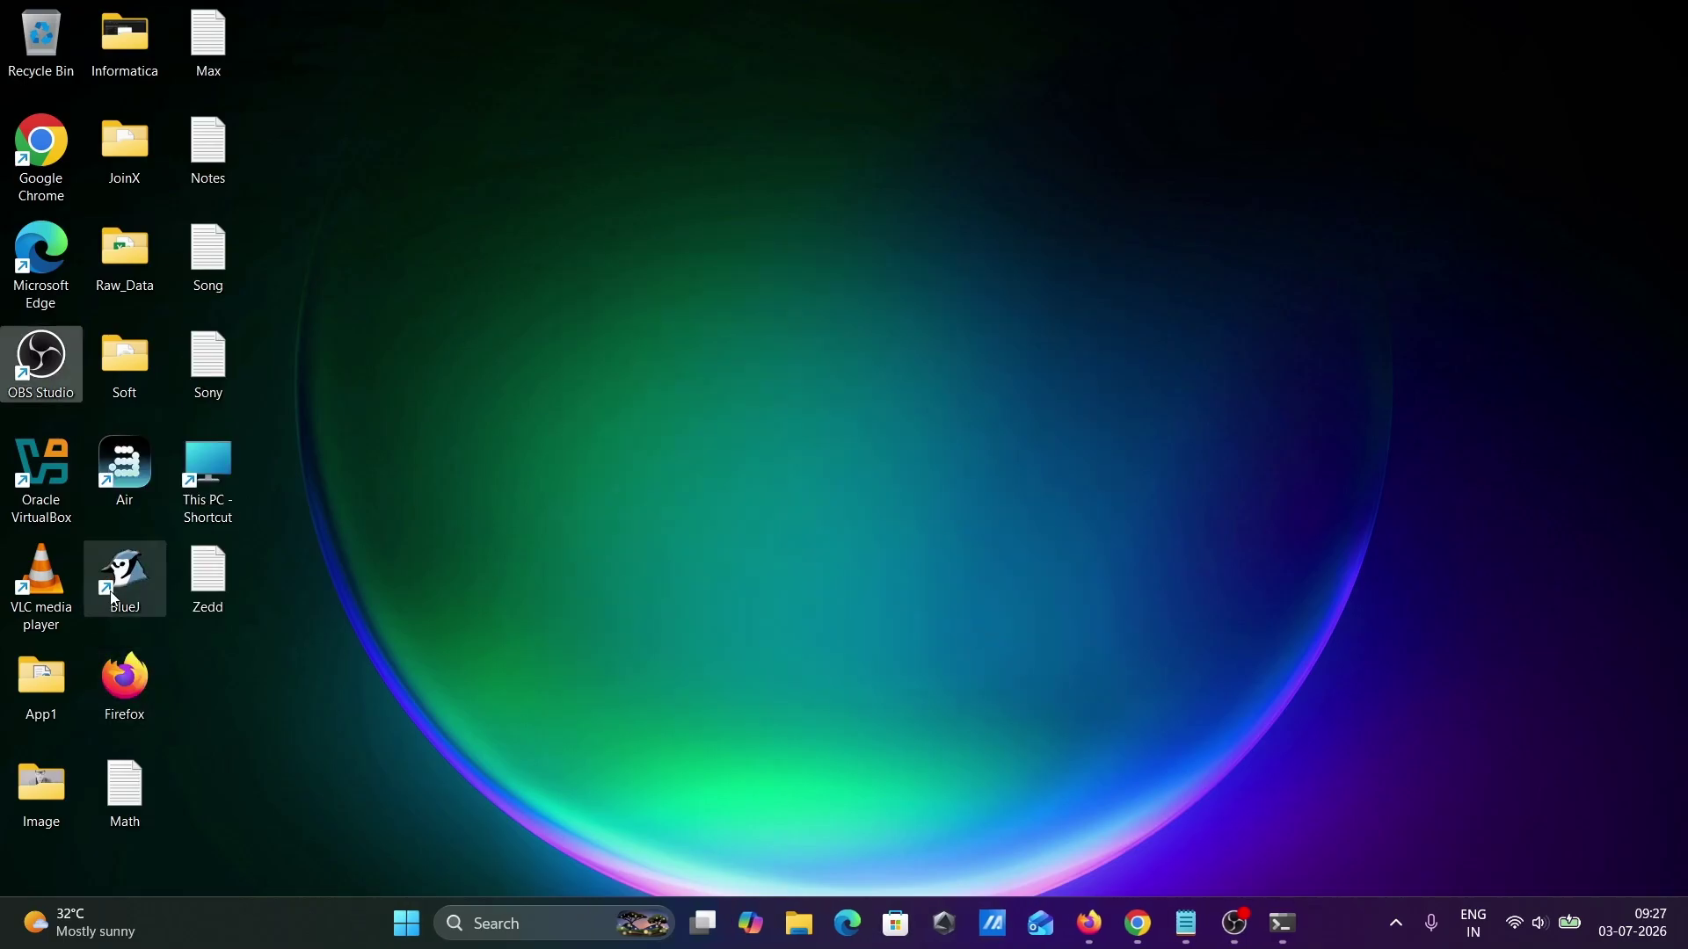
- Launch BlueJ from the desktop, decline the research participation request, and maximize the main window
{"action": "double_click", "coordinate": [136, 585]}
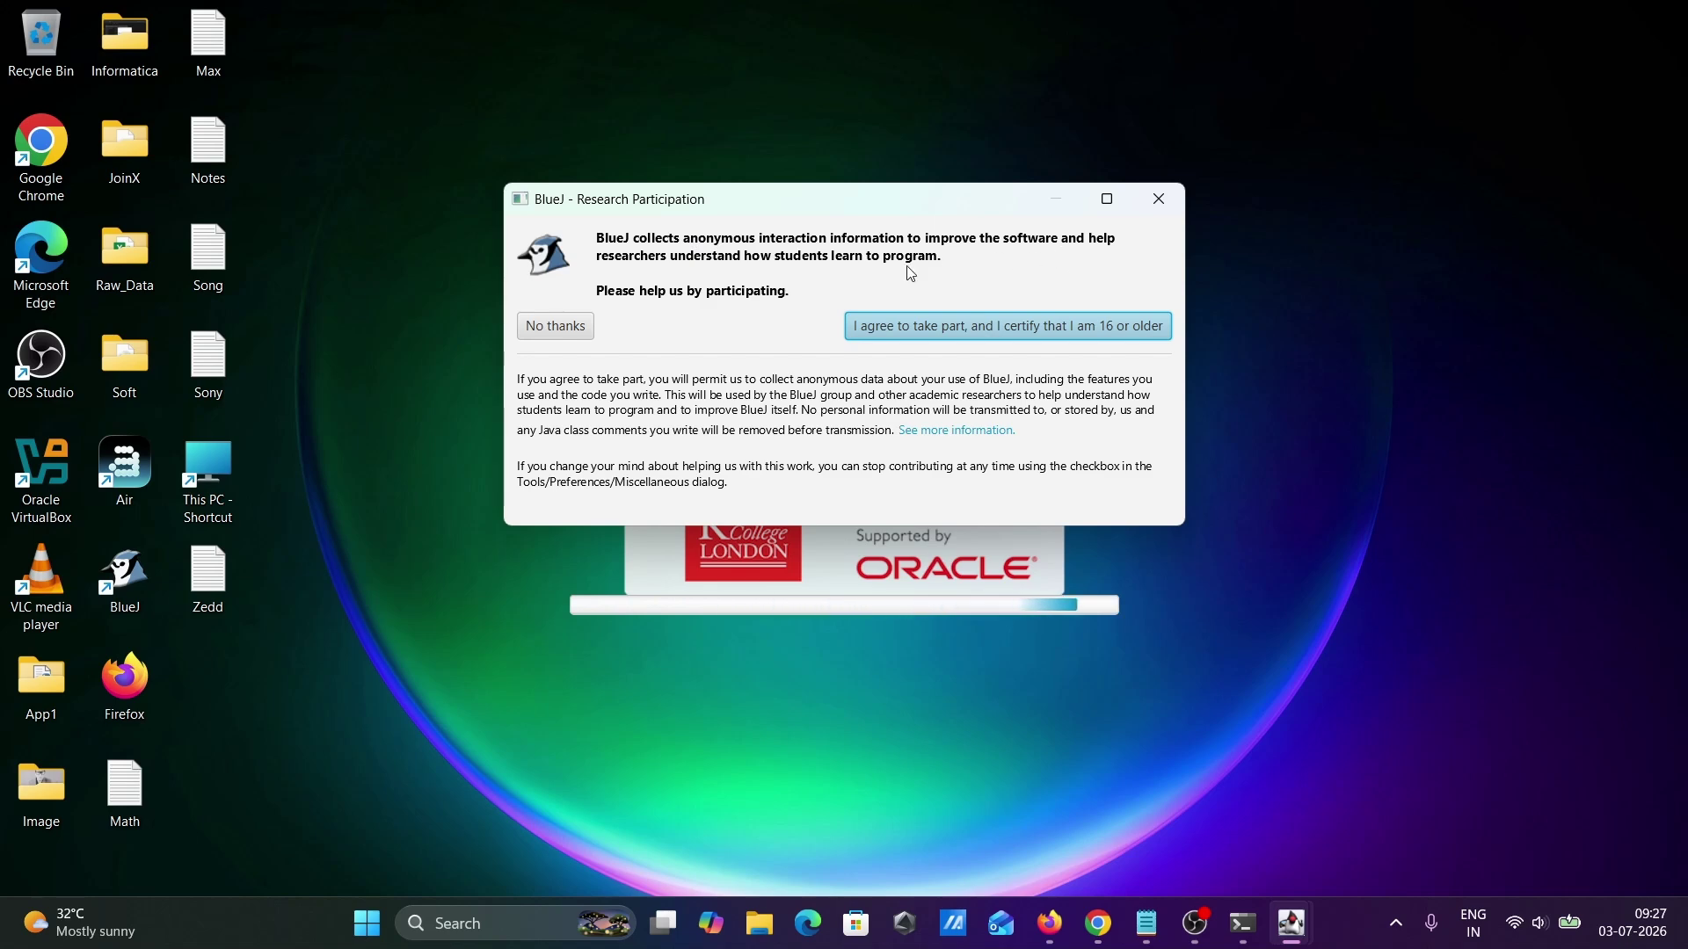
{"action": "left_click", "coordinate": [556, 318]}
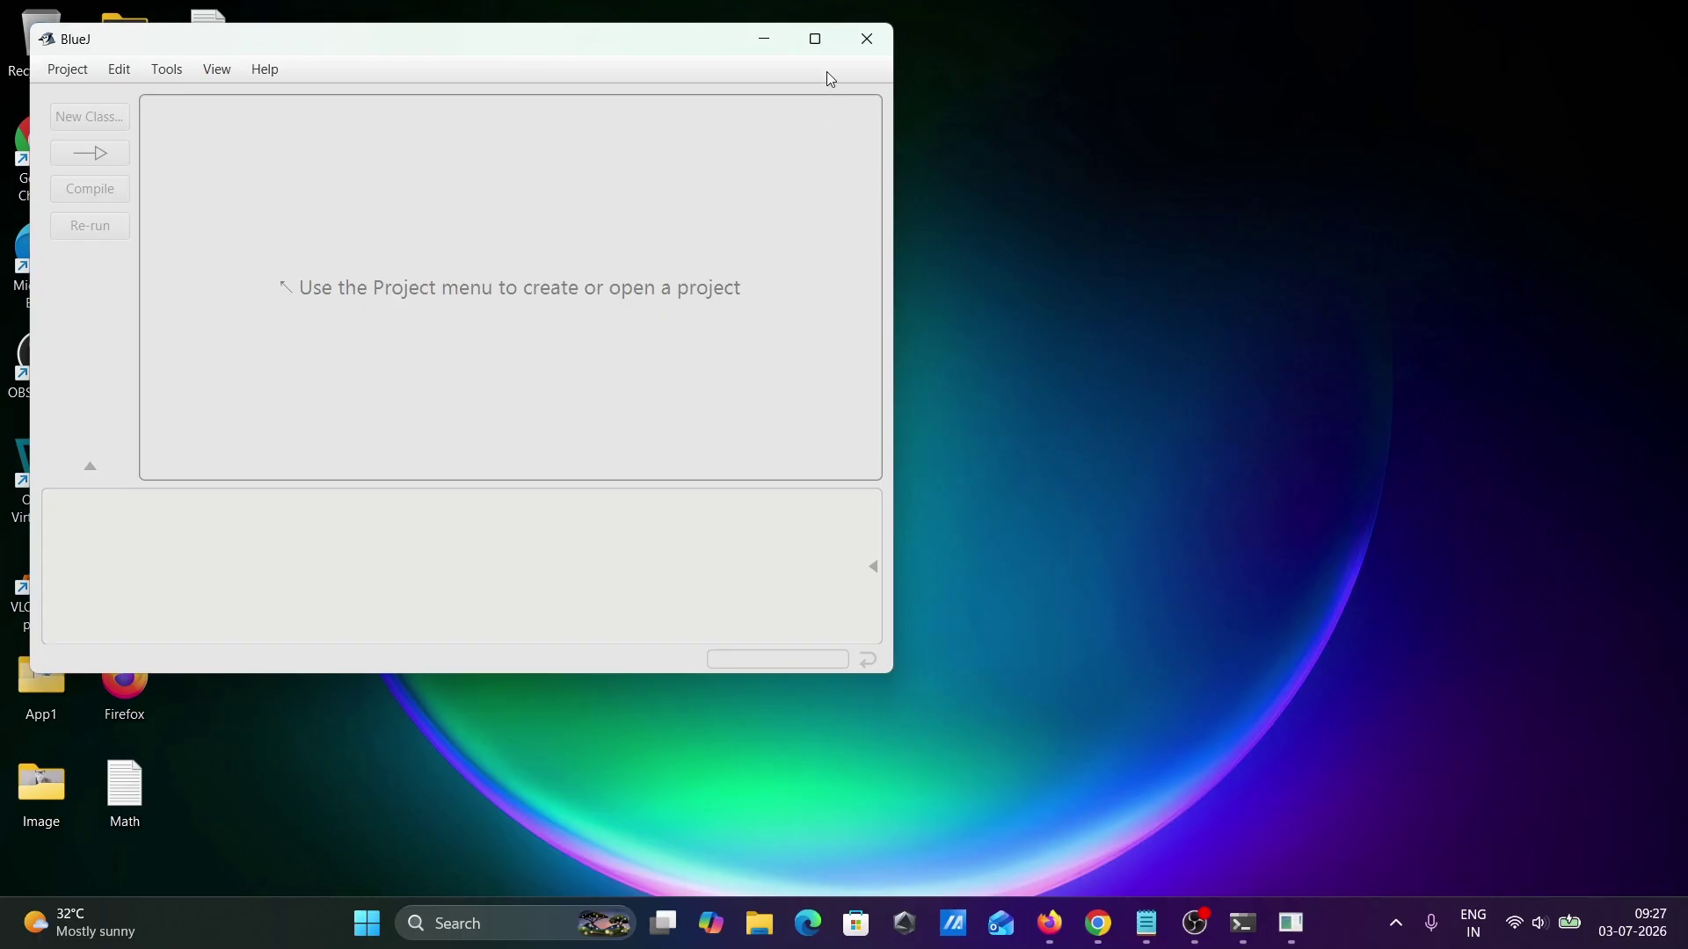
{"action": "left_click", "coordinate": [817, 40]}
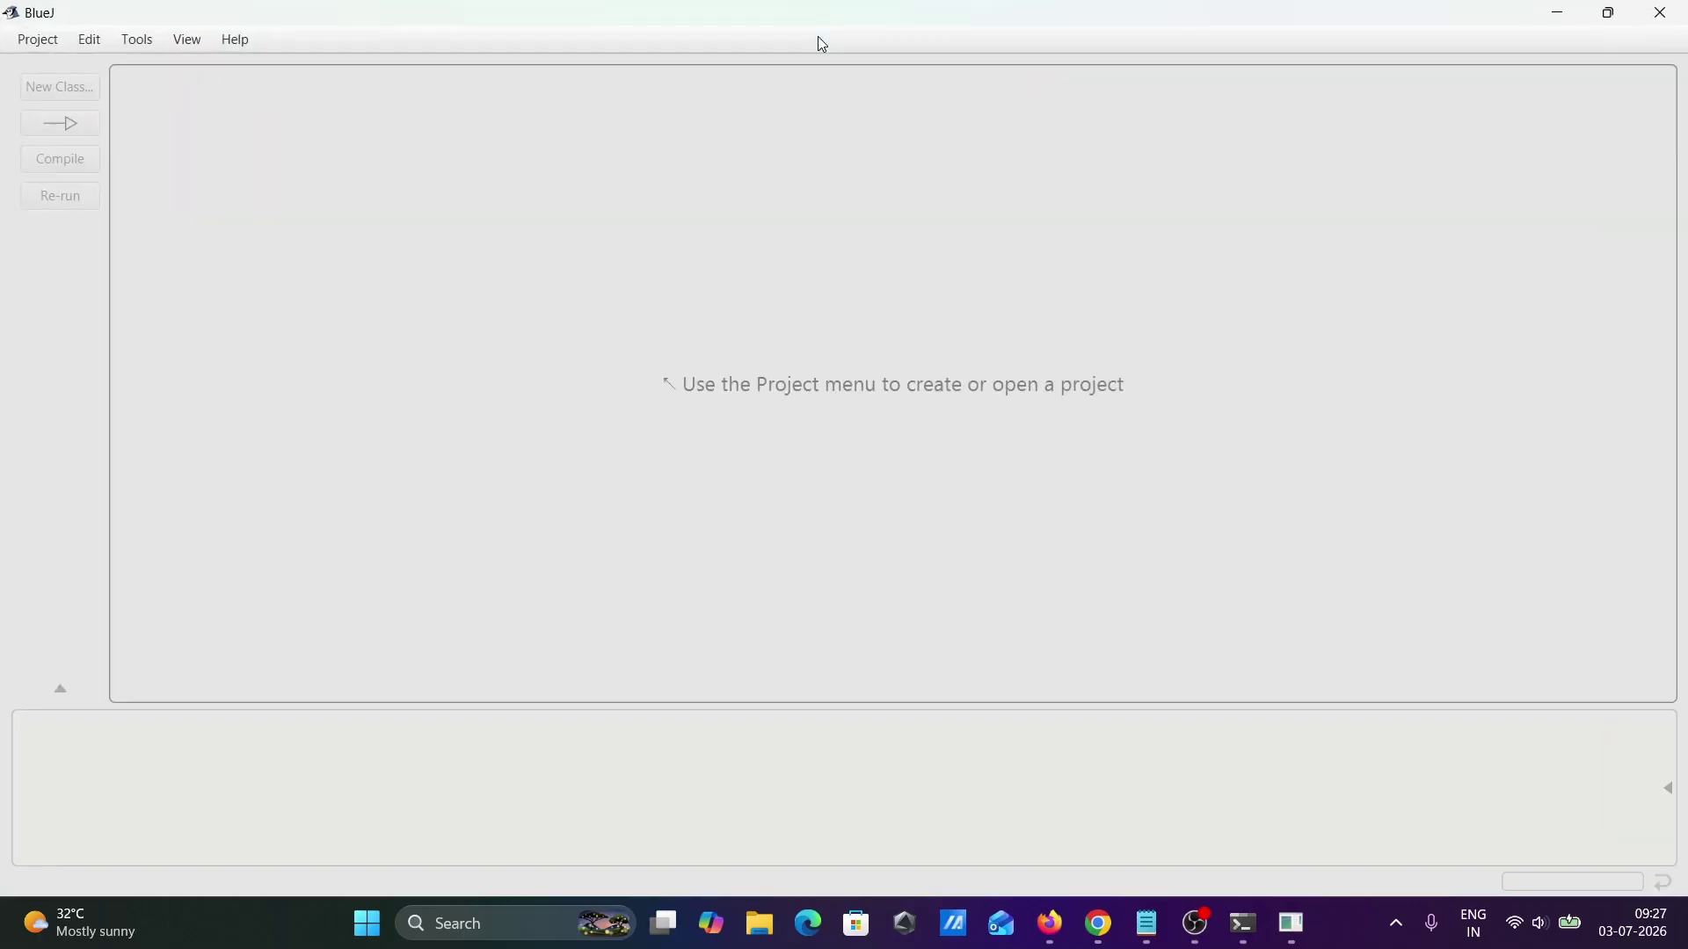
- Create a new project named TestApp in the default location
{"action": "left_click", "coordinate": [32, 46]}
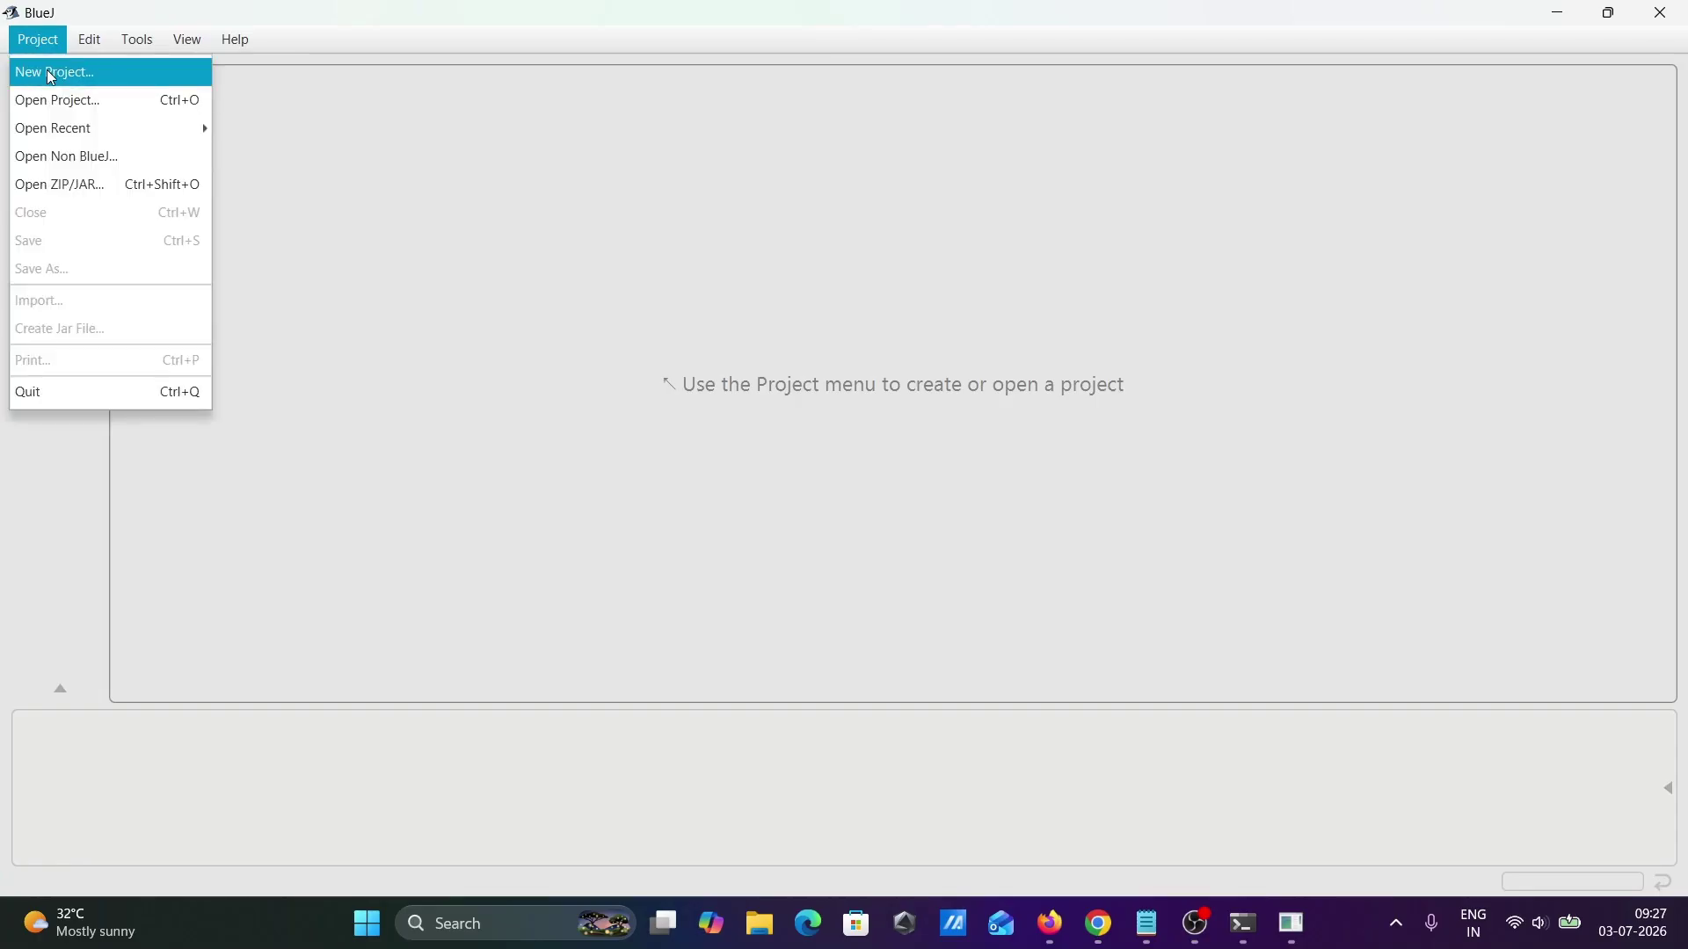
{"action": "left_click", "coordinate": [51, 75]}
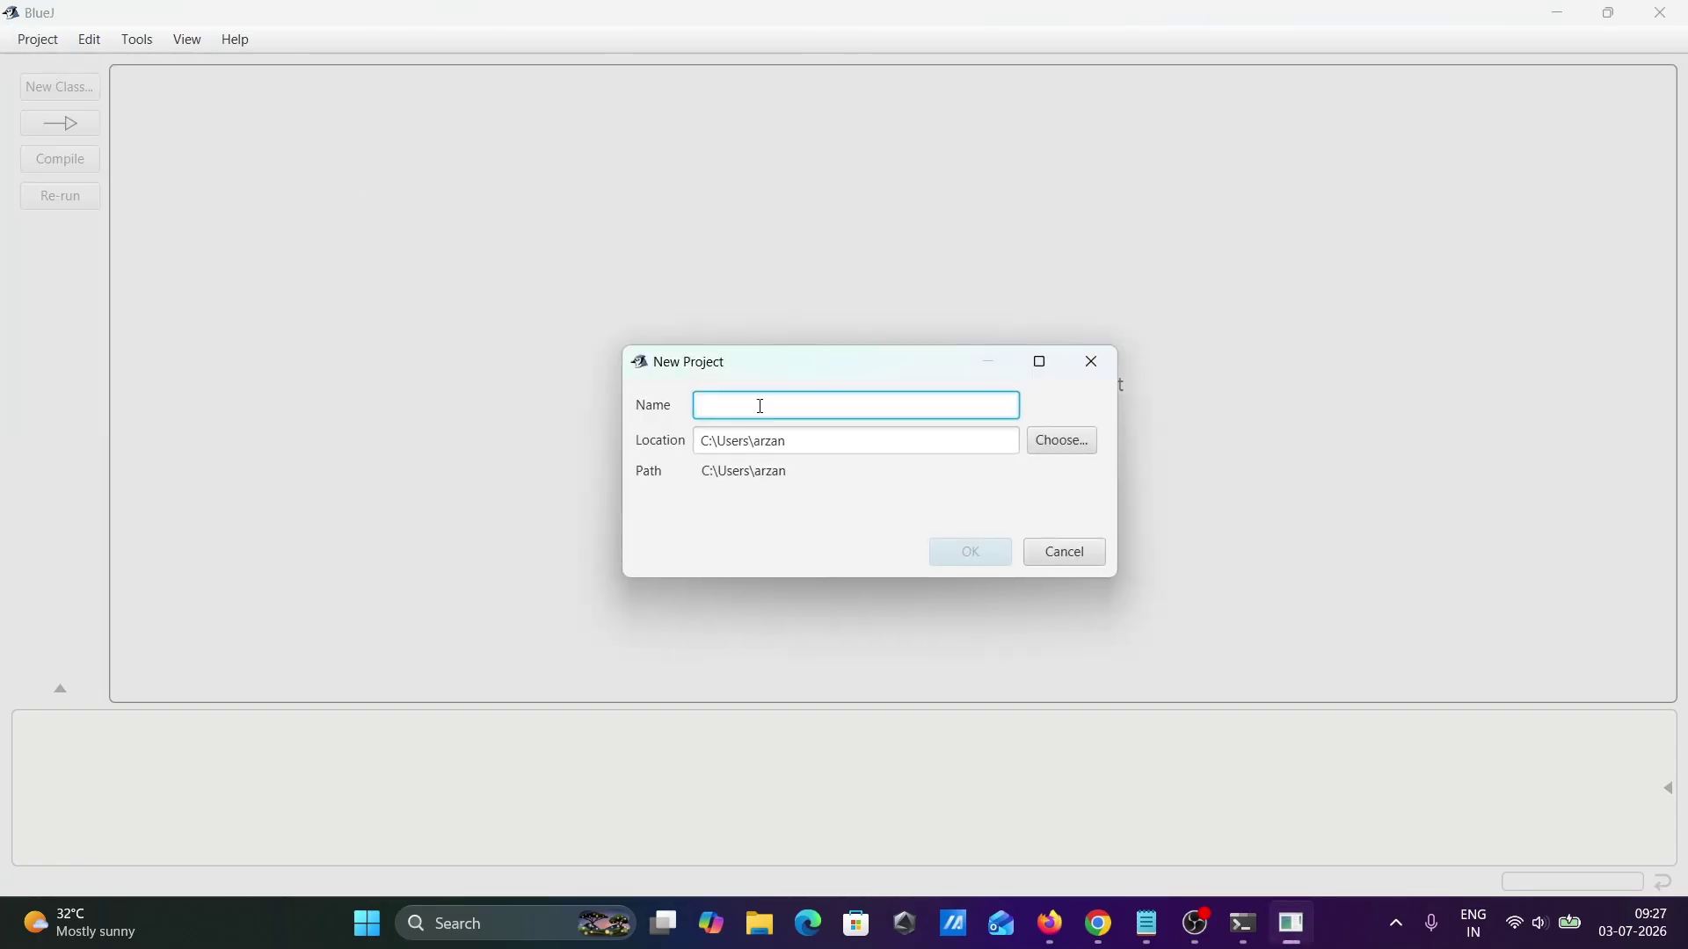
{"action": "type", "text": "Test"}
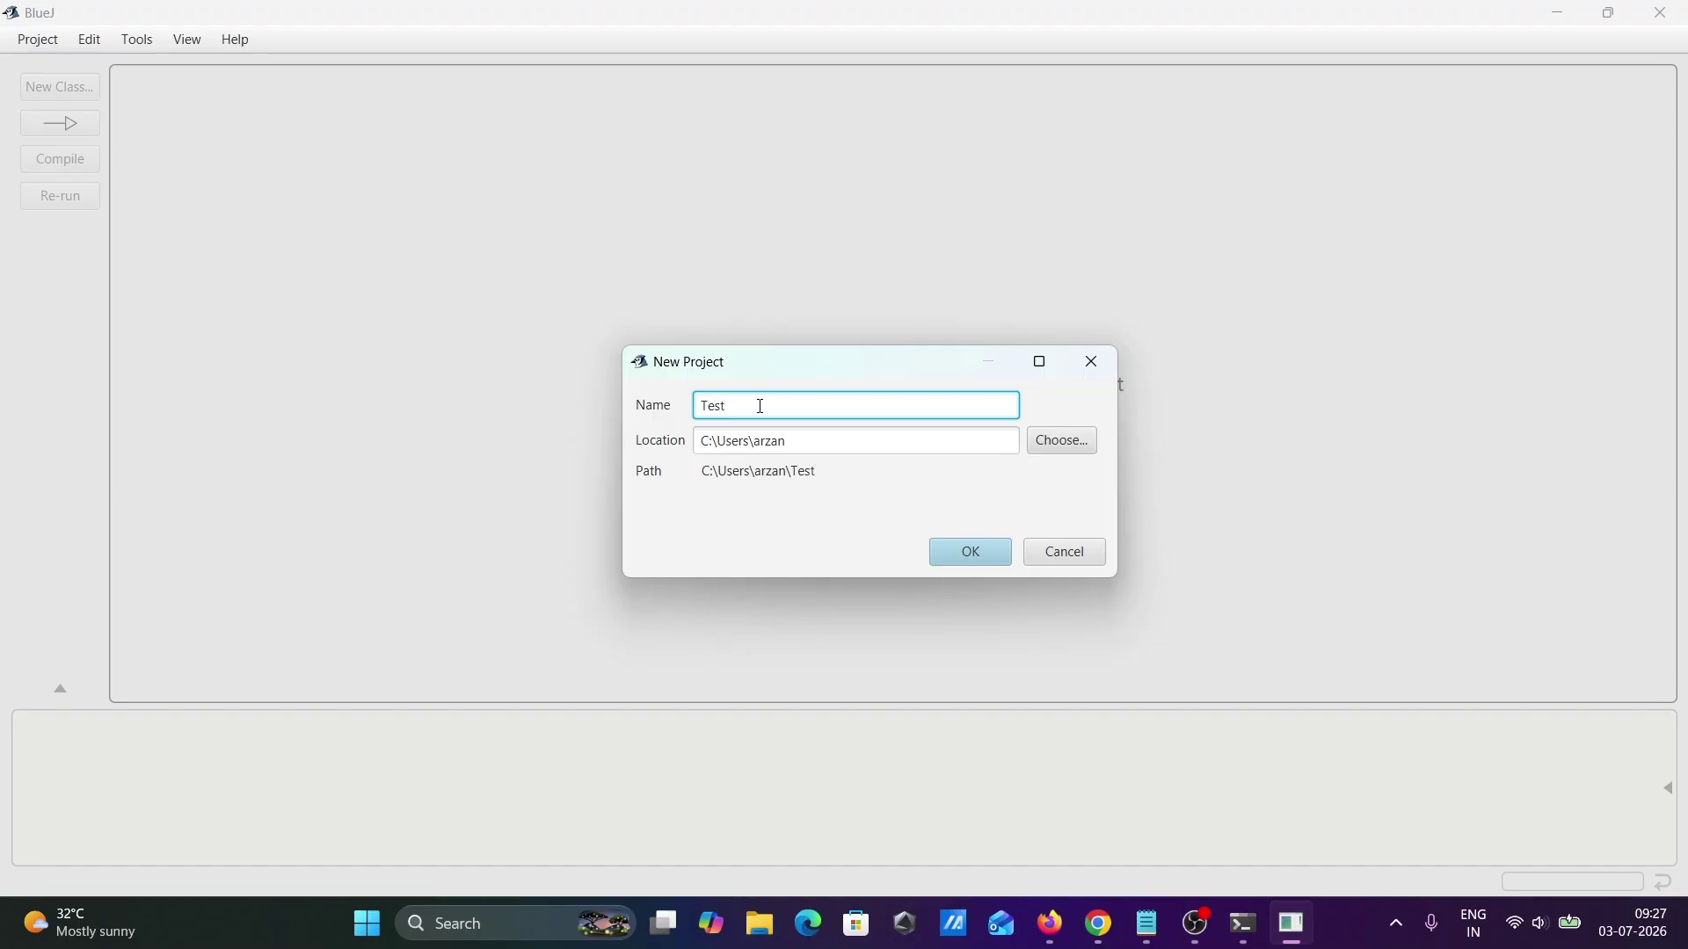
{"action": "type", "text": "App"}
{"action": "left_click", "coordinate": [984, 567]}
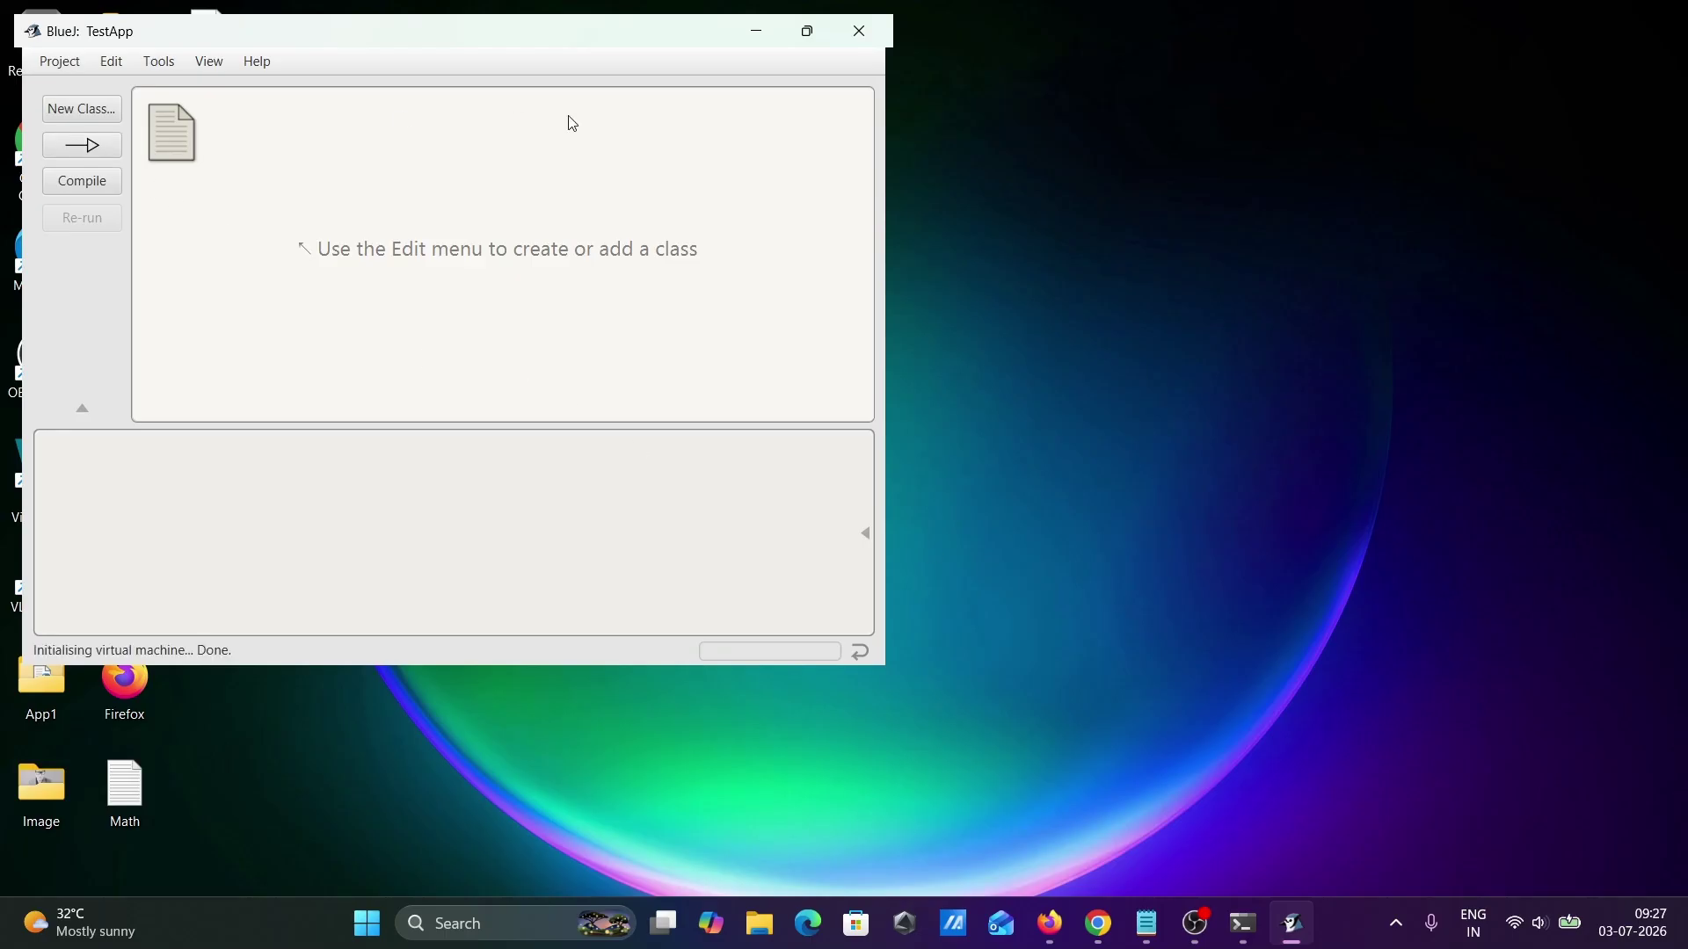
{"action": "left_click", "coordinate": [805, 35]}
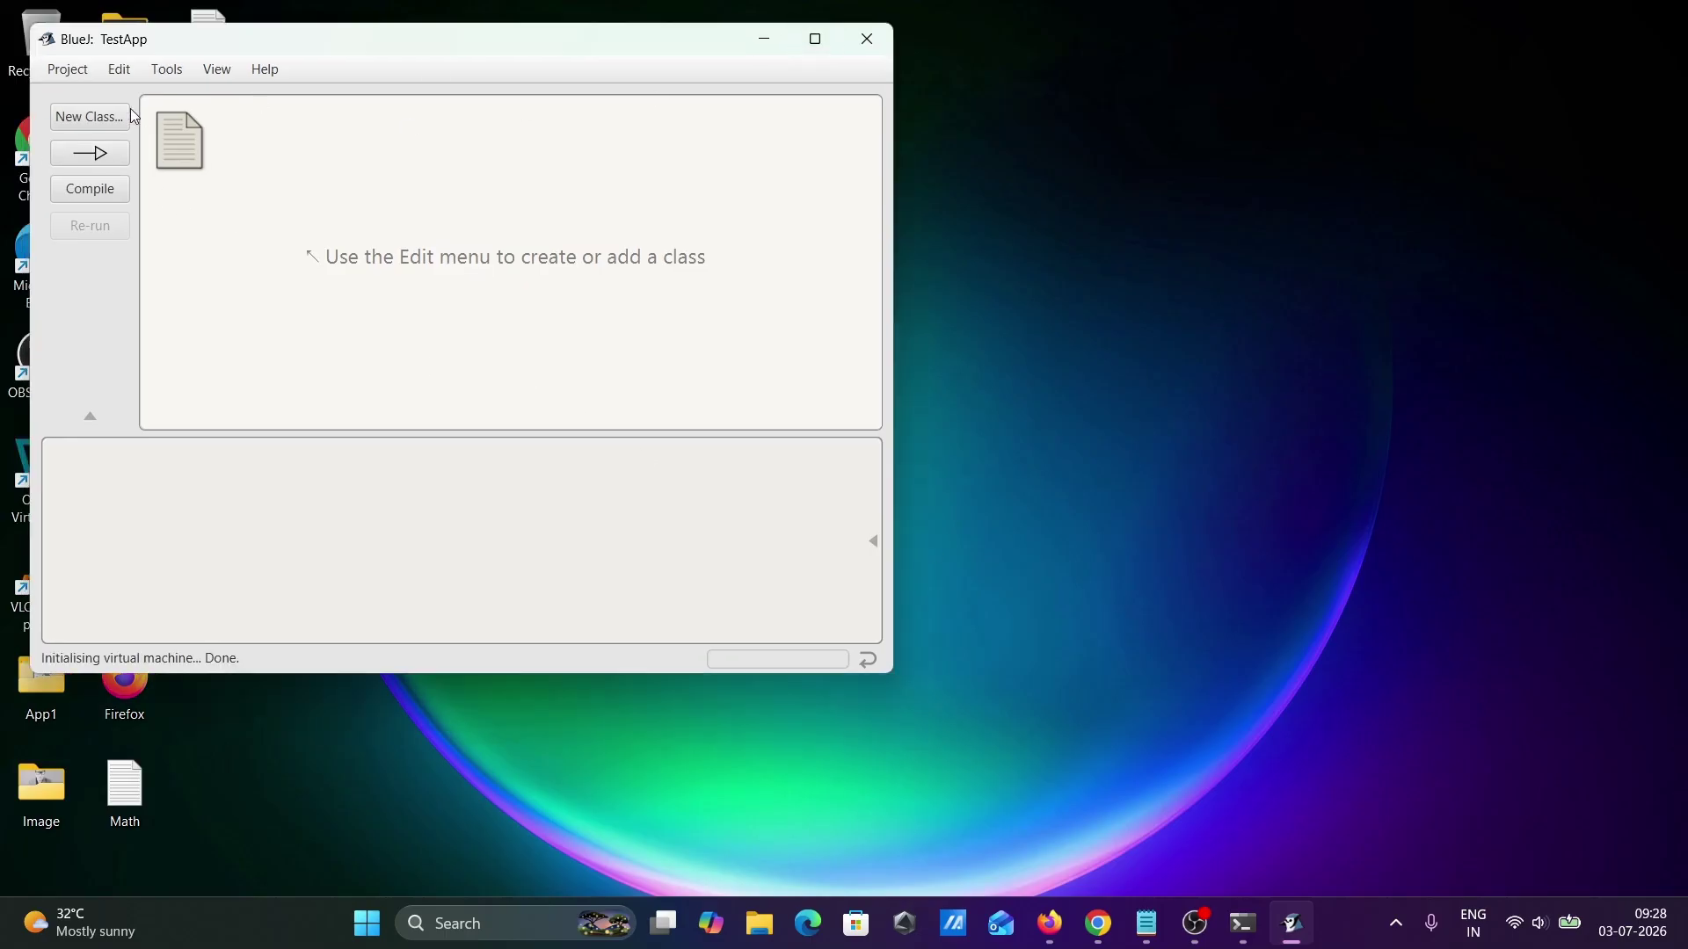
- Create a new Java class named Test of type Class with Template content
{"action": "left_click", "coordinate": [90, 117]}
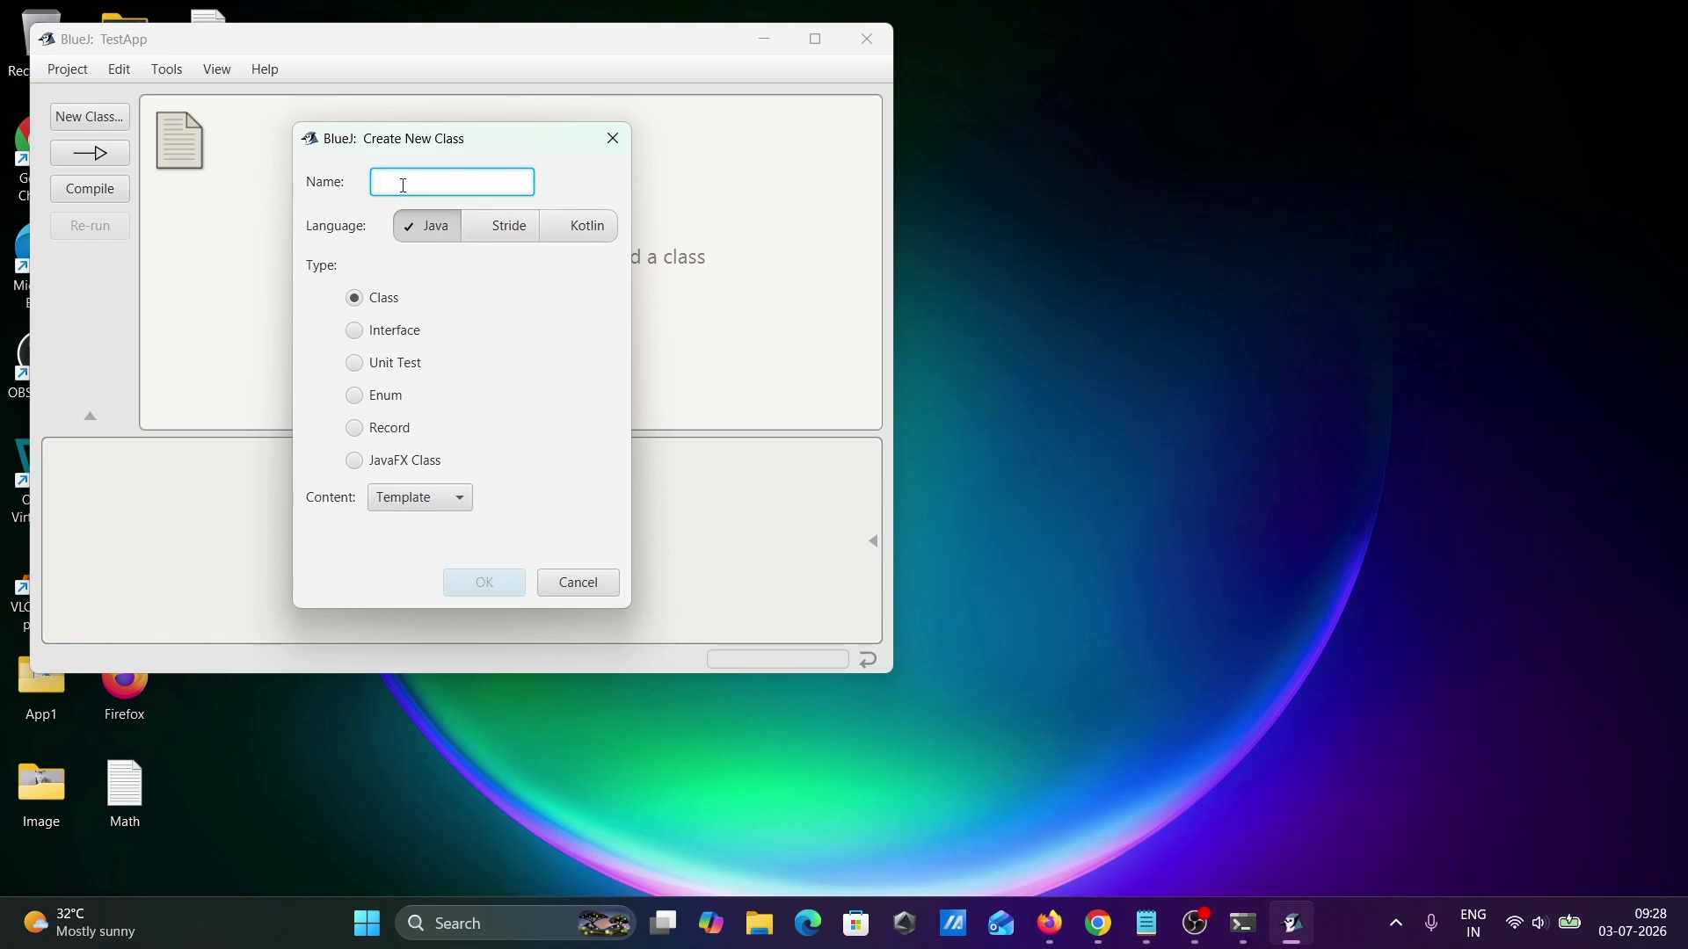
{"action": "type", "text": "Te"}
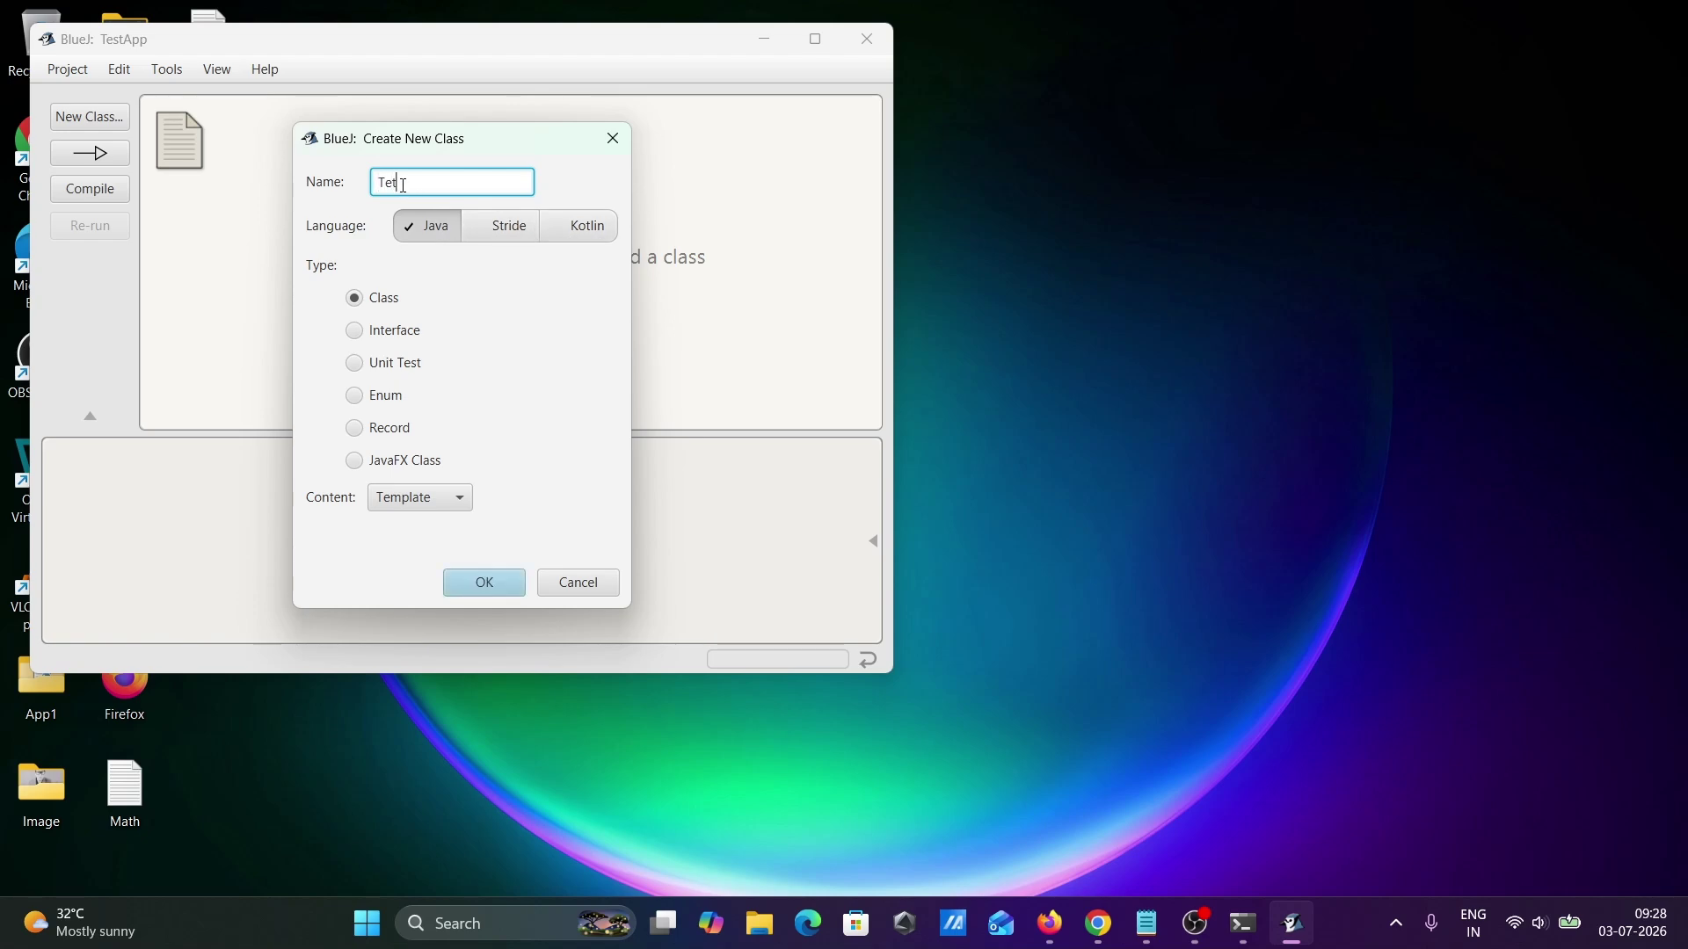
{"action": "type", "text": "t"}
{"action": "key", "text": "BackSpace"}
{"action": "type", "text": "st"}
{"action": "left_click", "coordinate": [442, 497]}
{"action": "left_click", "coordinate": [441, 496]}
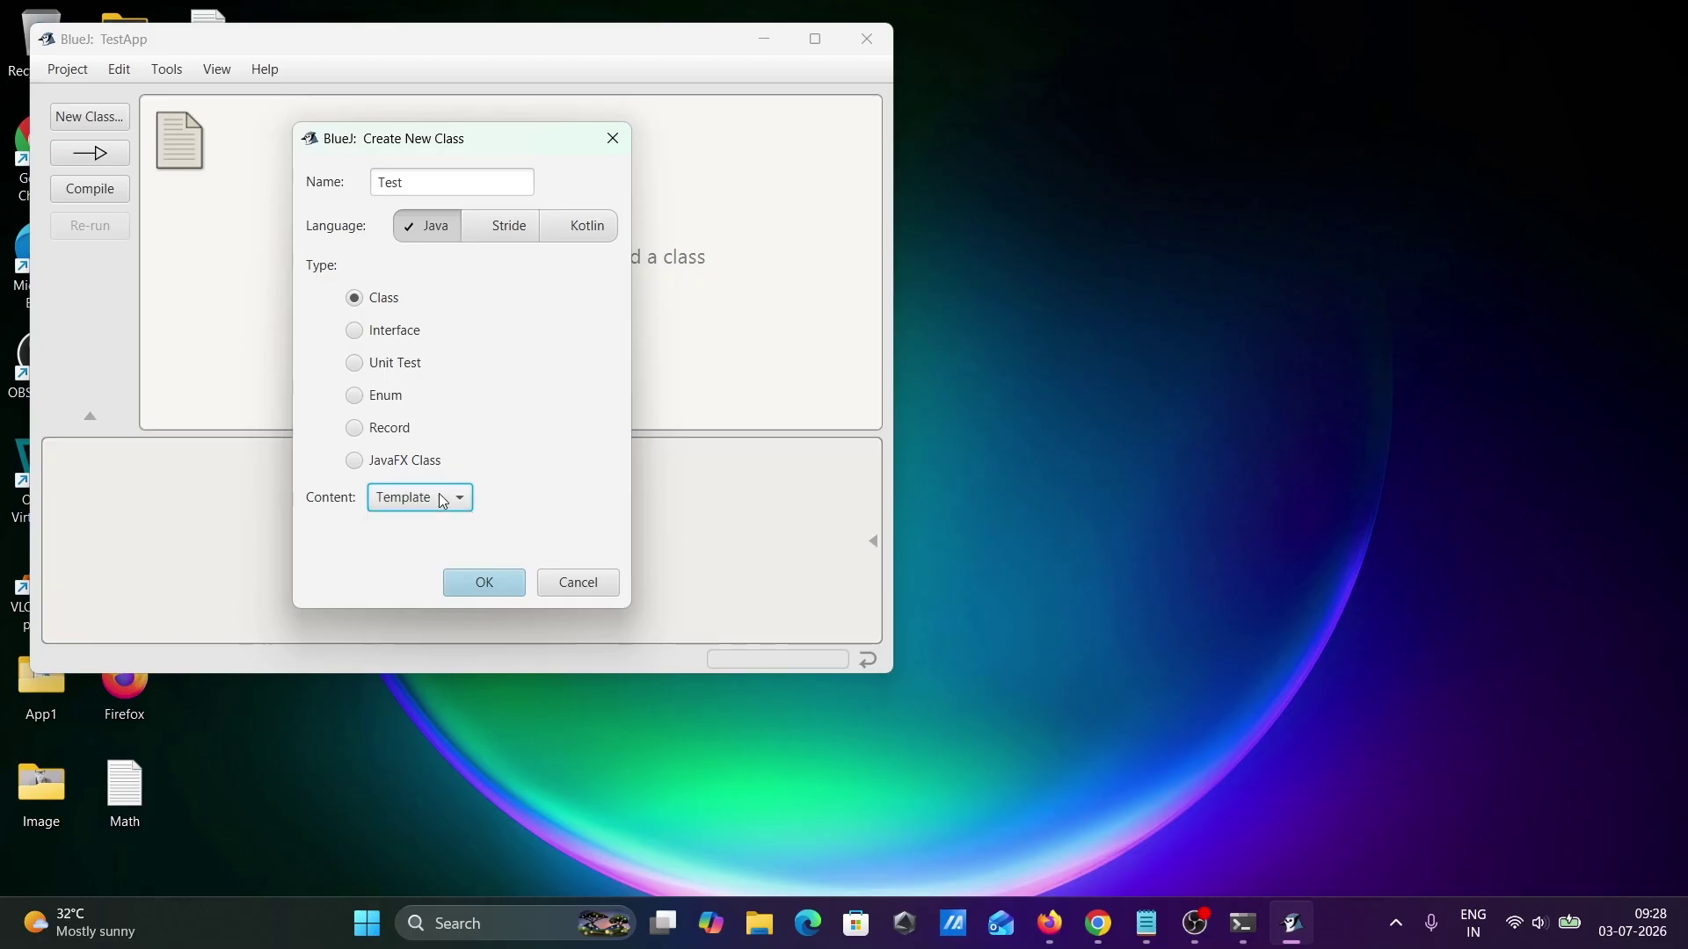
{"action": "left_click", "coordinate": [485, 591]}
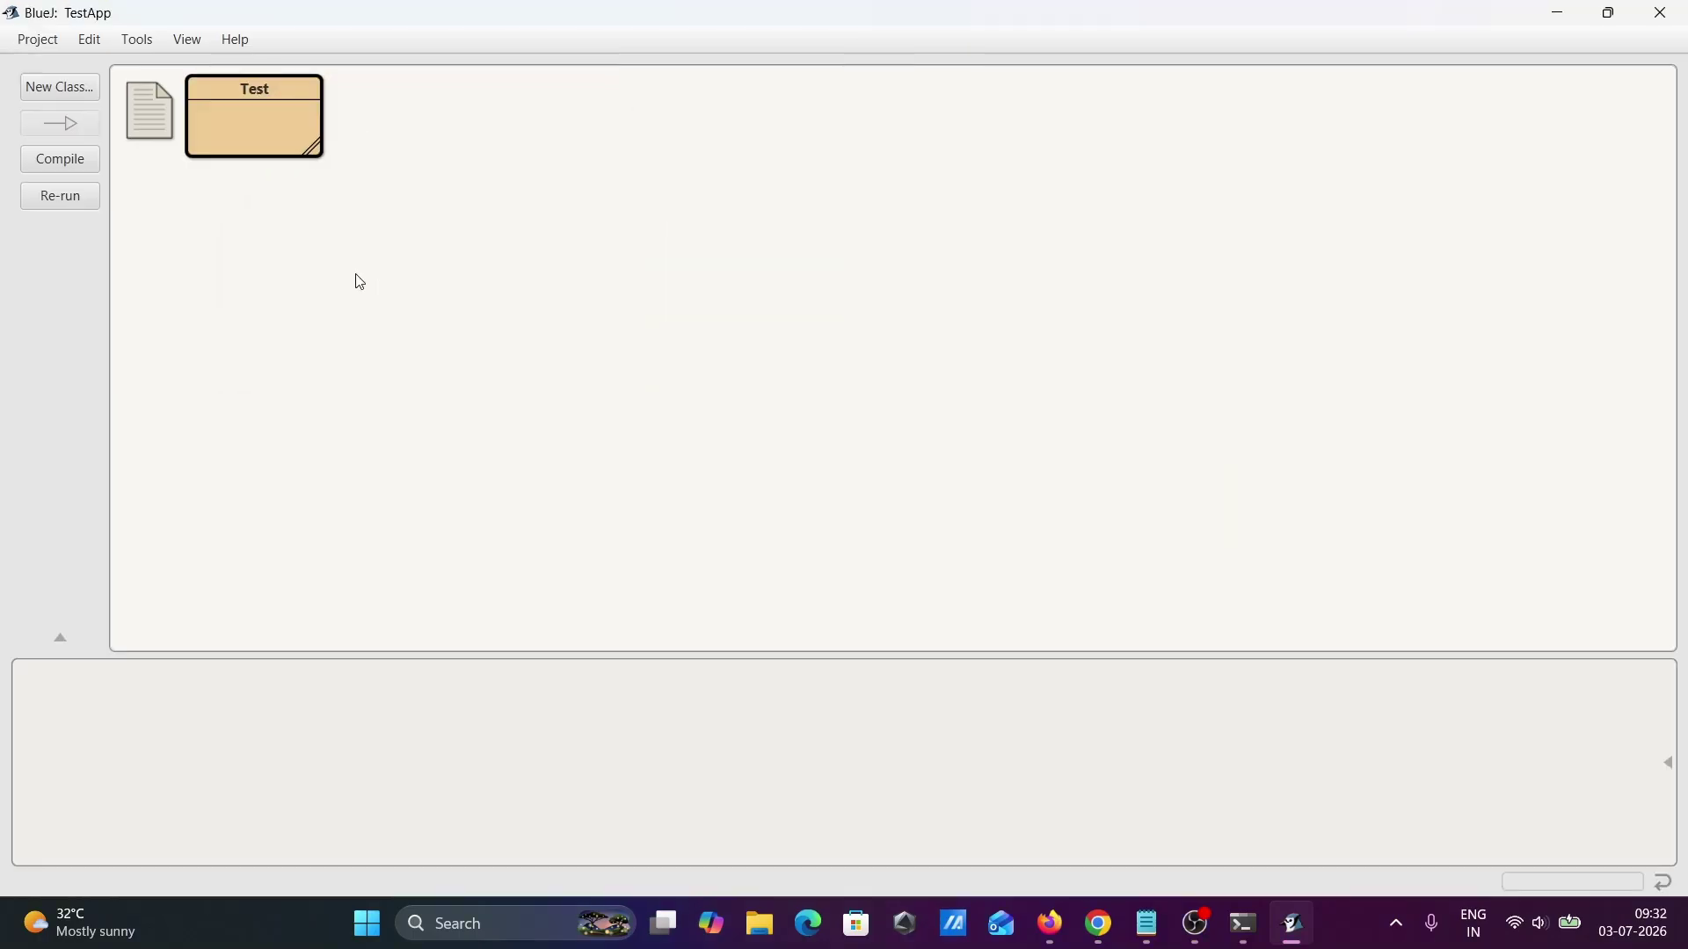
- Open the Test class in the code editor and maximize the editor window
{"action": "right_click", "coordinate": [237, 119]}
{"action": "left_click", "coordinate": [272, 167]}
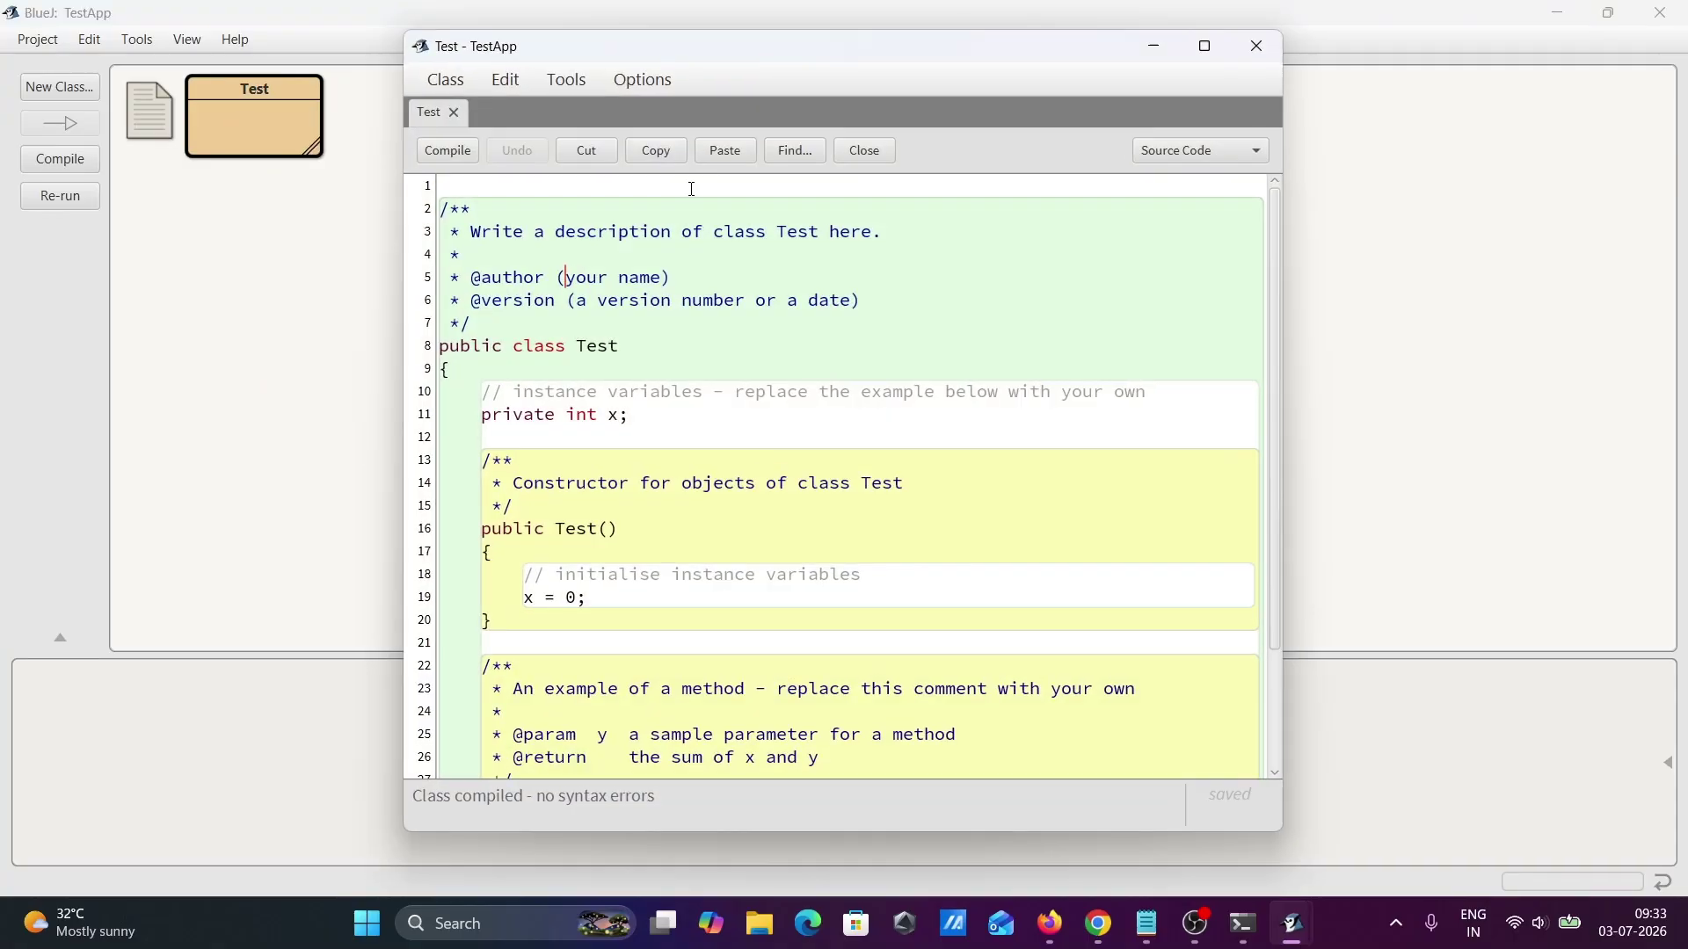
{"action": "left_click", "coordinate": [1205, 46]}
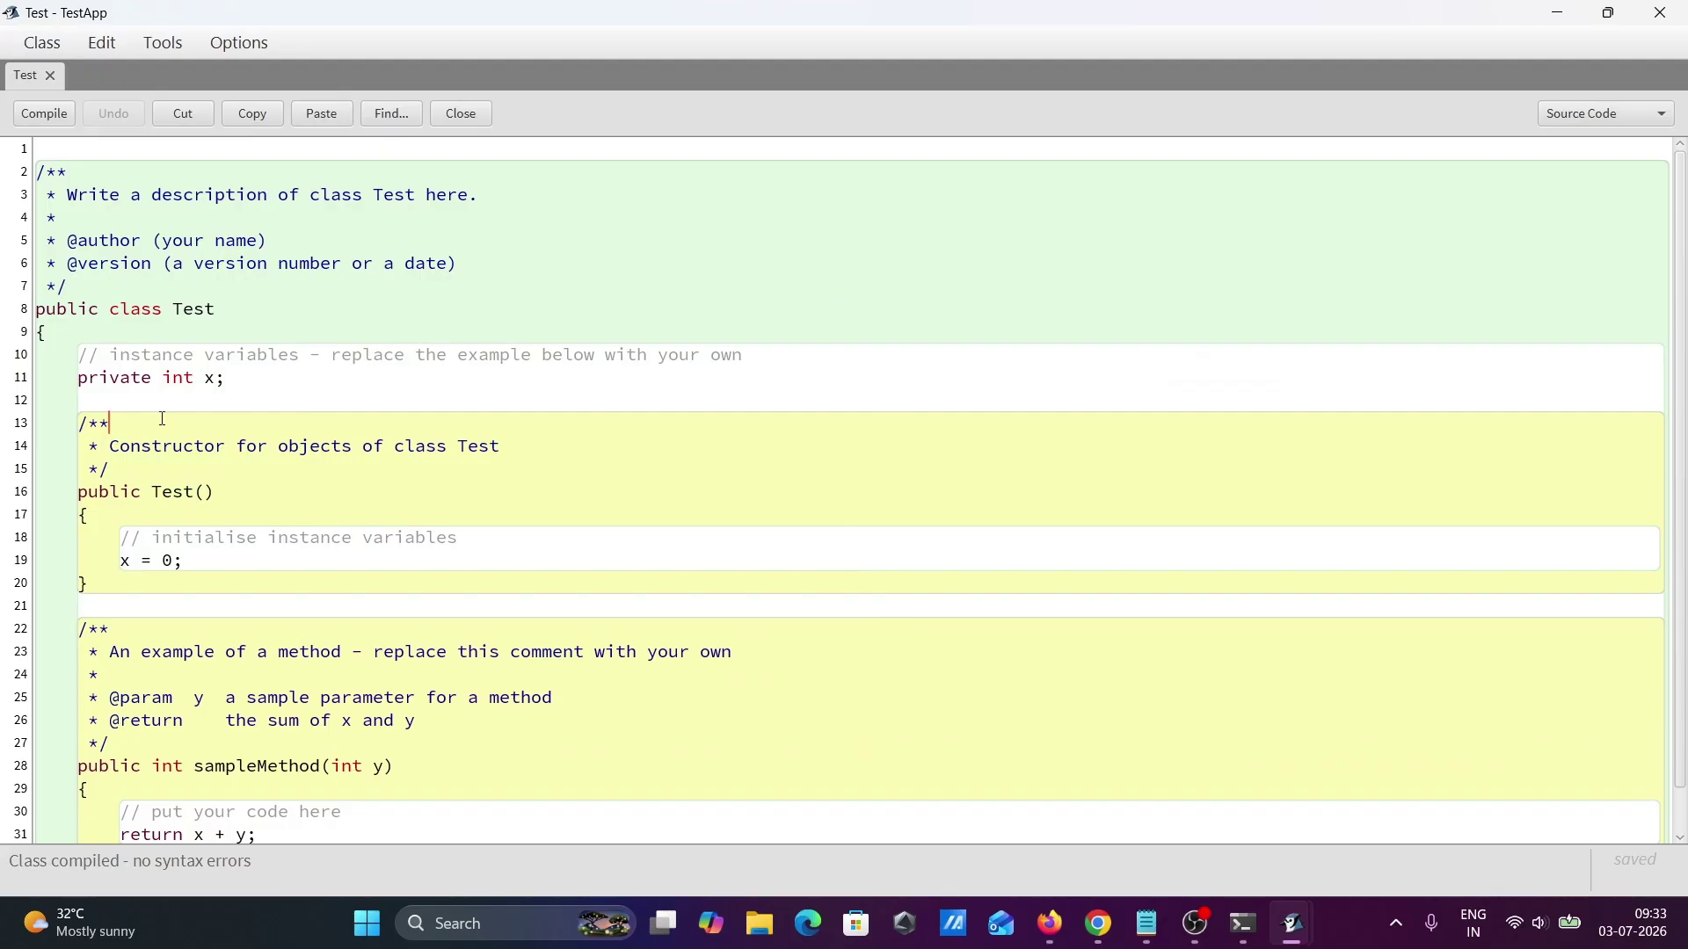
- Examine the template code generated for the Test class
{"action": "key", "text": "Down"}
{"action": "key", "text": "Up"}
{"action": "key", "text": "Up"}
{"action": "key", "text": "Up"}
{"action": "key", "text": "Up"}
{"action": "key", "text": "Up"}
{"action": "key", "text": "Up"}
{"action": "key", "text": "Up"}
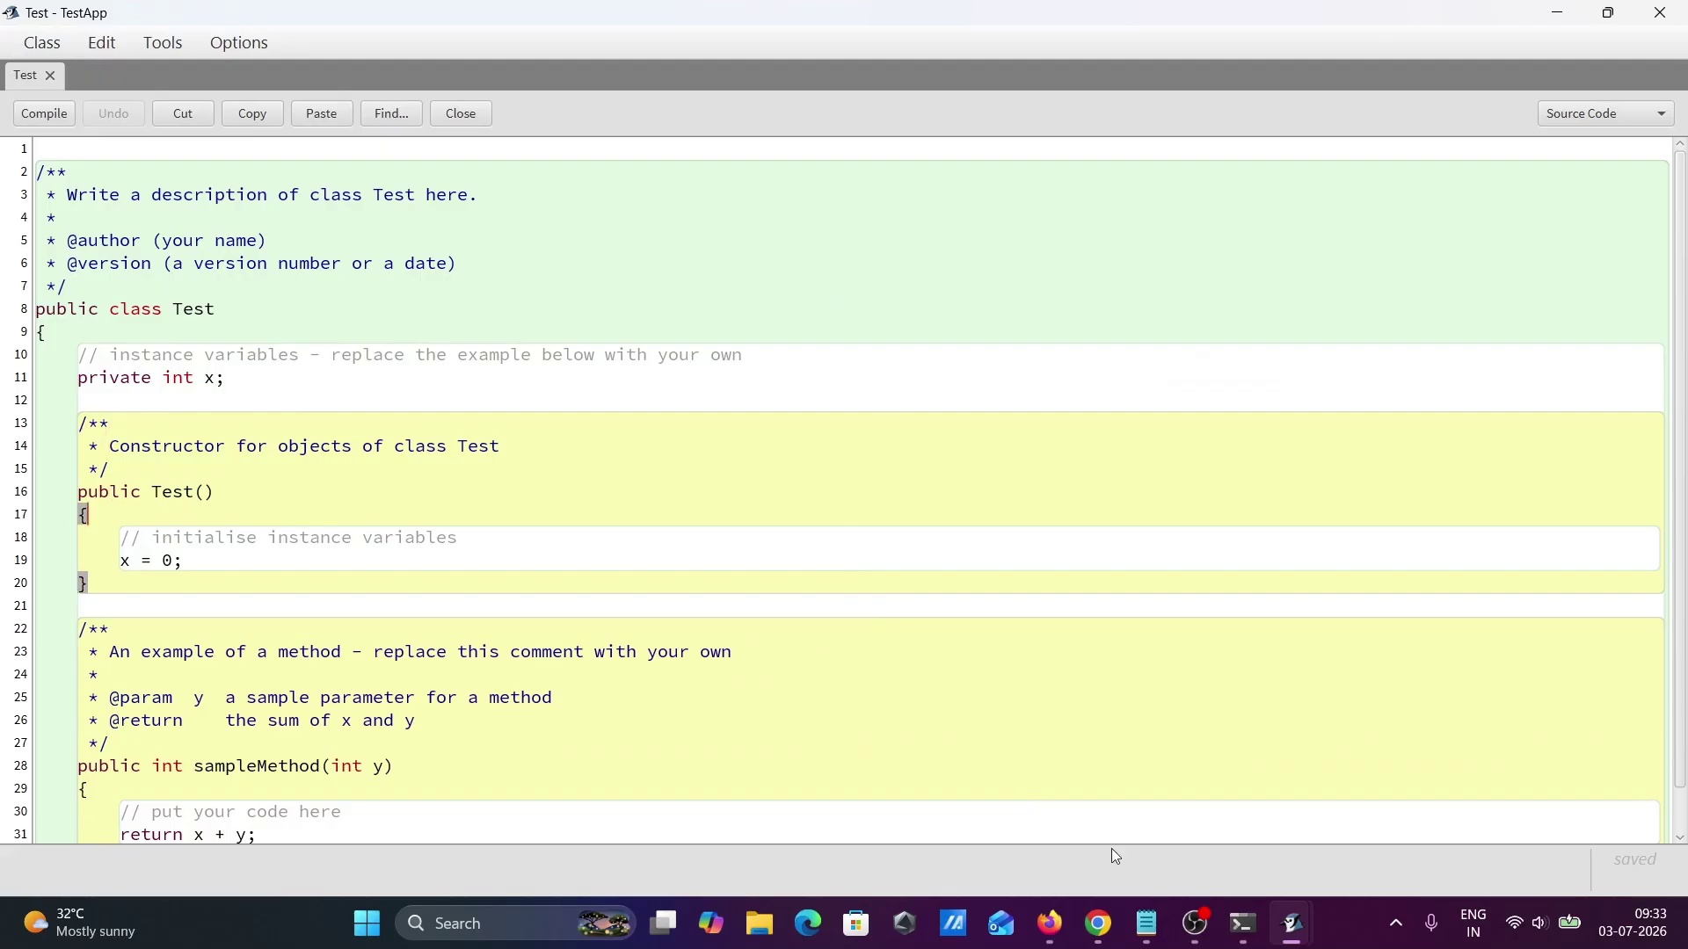
- Switch to Notepad, copy the complete Java Scanner sum program from Zedd.txt, and minimize Notepad
{"action": "left_click", "coordinate": [1148, 923]}
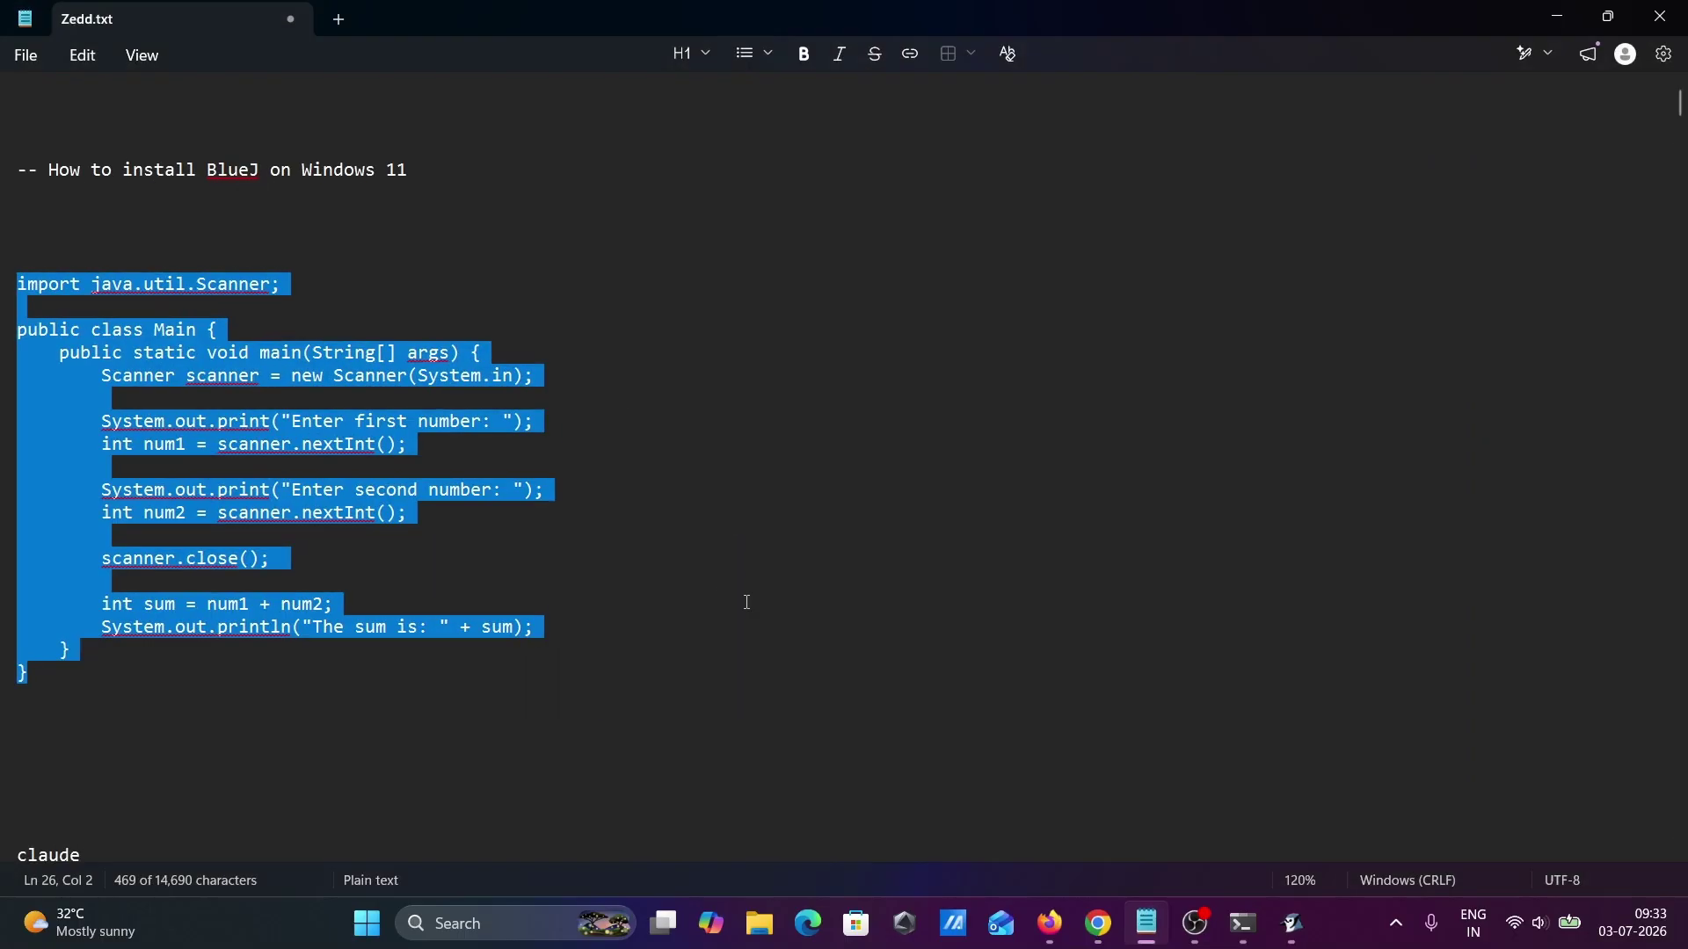
{"action": "left_click", "coordinate": [184, 603]}
{"action": "left_click_drag", "start_coordinate": [36, 681], "coordinate": [22, 215]}
{"action": "left_click", "coordinate": [21, 216]}
{"action": "left_click_drag", "start_coordinate": [44, 675], "coordinate": [11, 231]}
{"action": "key", "text": "ctrl+c"}
{"action": "left_click", "coordinate": [1558, 16]}
- Replace all the template code with the copied Main program and delete the three blank lines above the import statement
{"action": "left_click", "coordinate": [365, 423]}
{"action": "key", "text": "ctrl+a"}
{"action": "key", "text": "ctrl+v"}
{"action": "key", "text": "Up"}
{"action": "key", "text": "Up"}
{"action": "key", "text": "Up"}
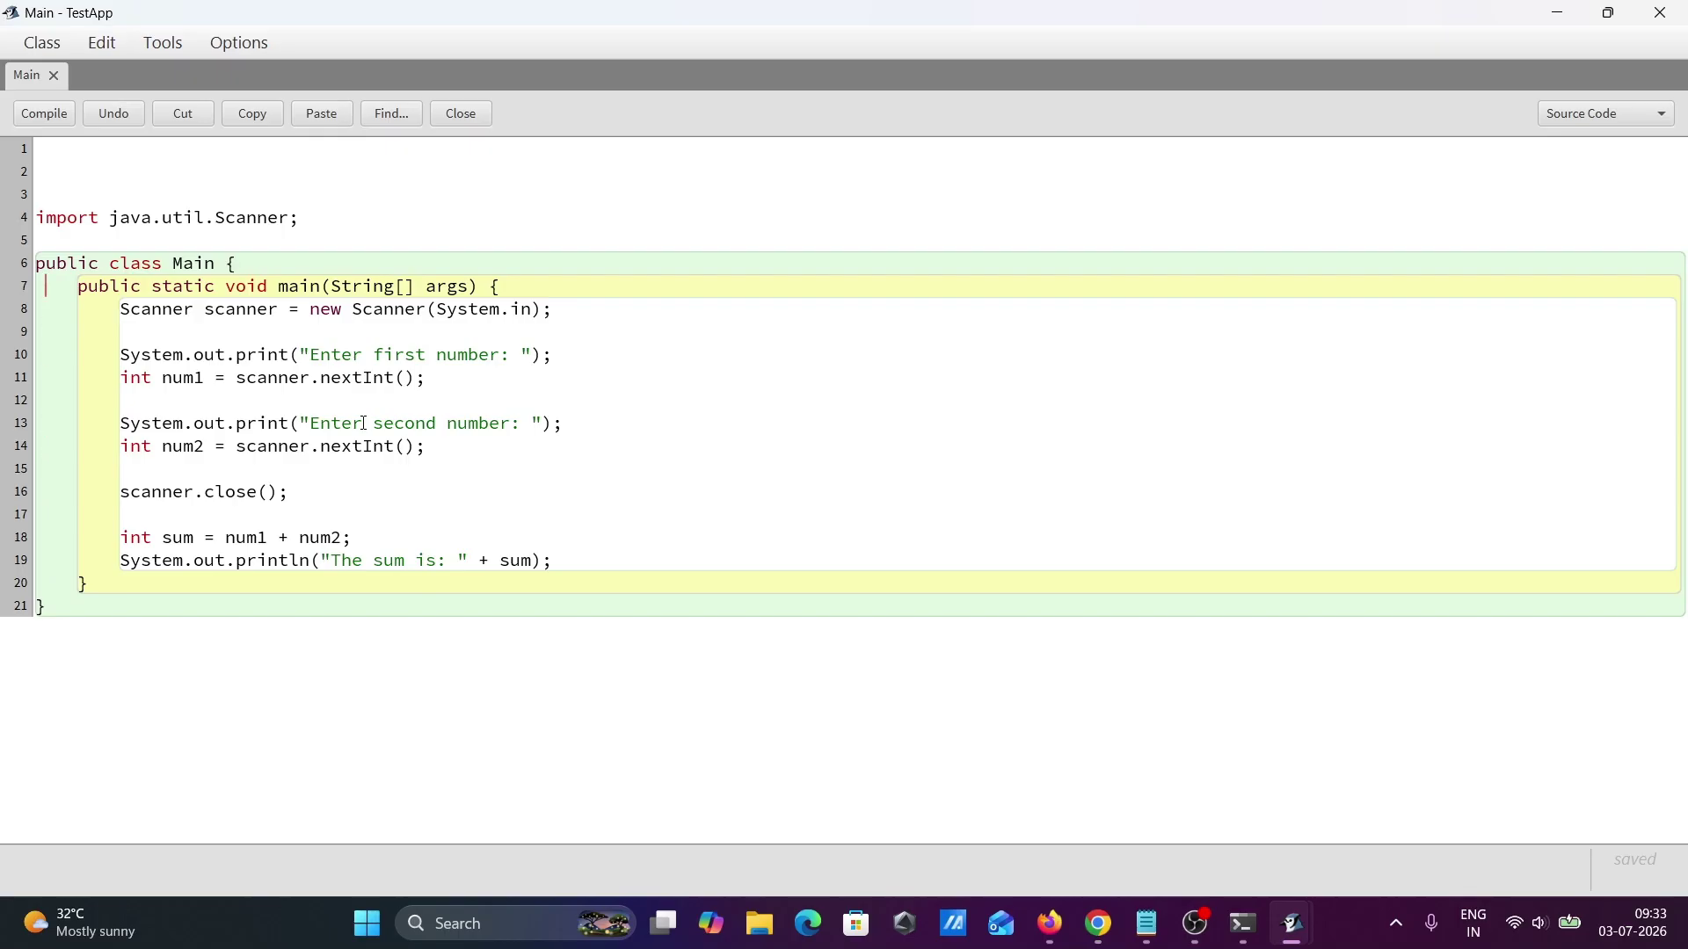
{"action": "key", "text": "Delete"}
{"action": "key", "text": "Delete"}
{"action": "key", "text": "Delete"}
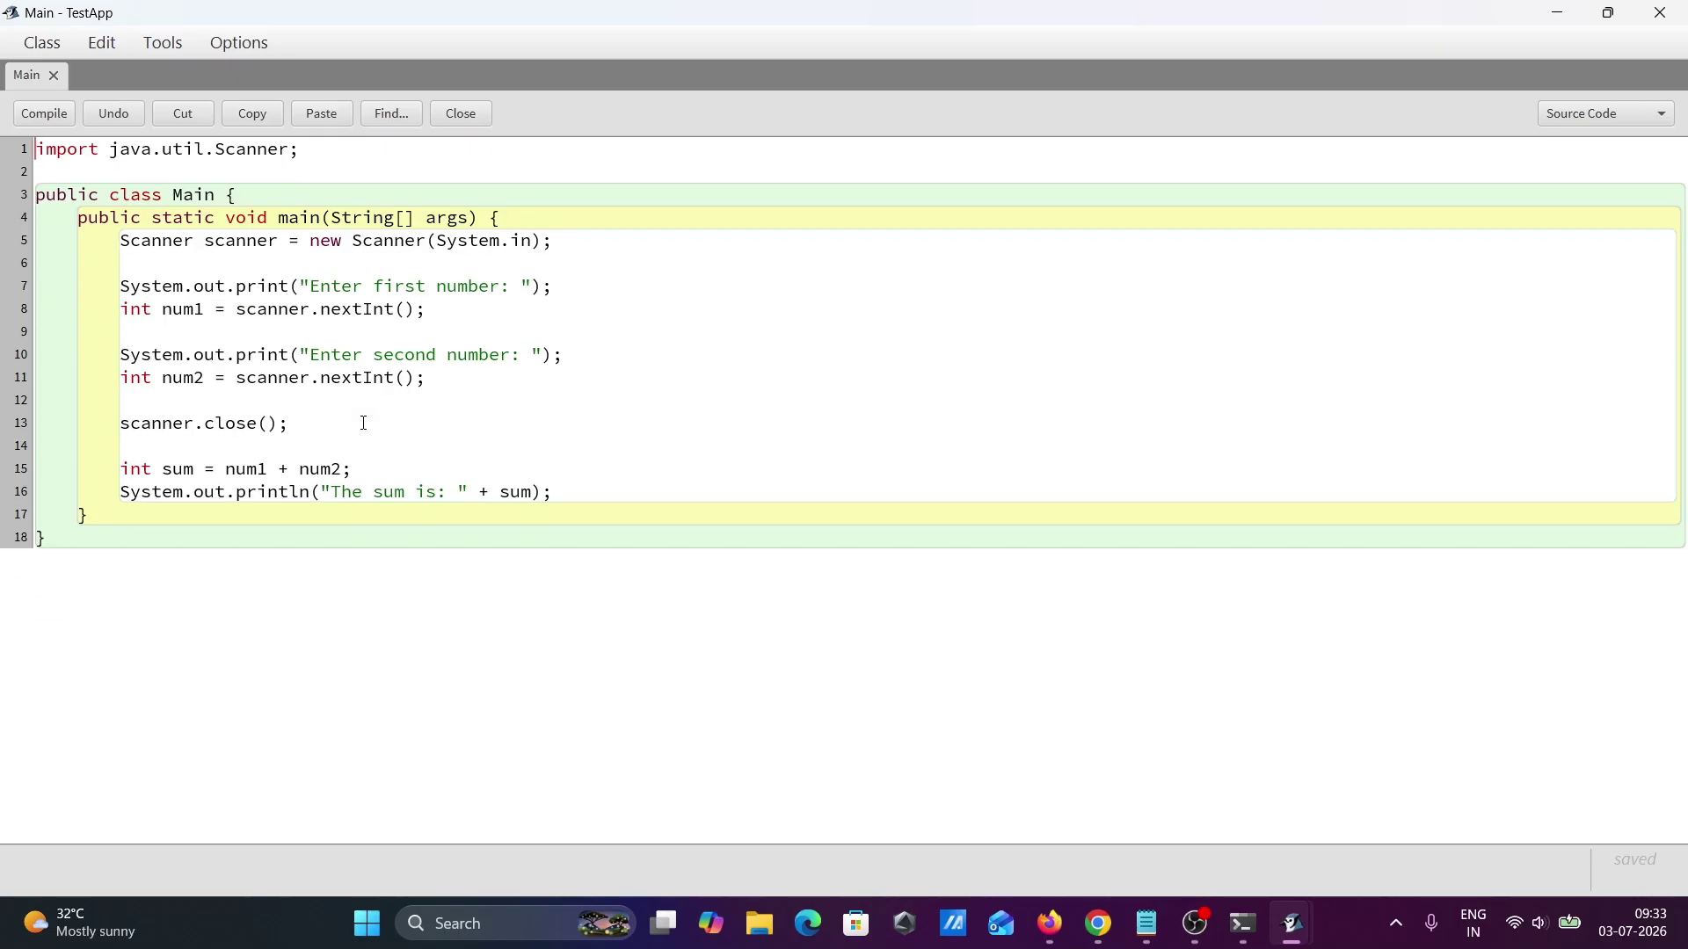
- Compile the Main class and close its editor window
{"action": "left_click", "coordinate": [43, 114]}
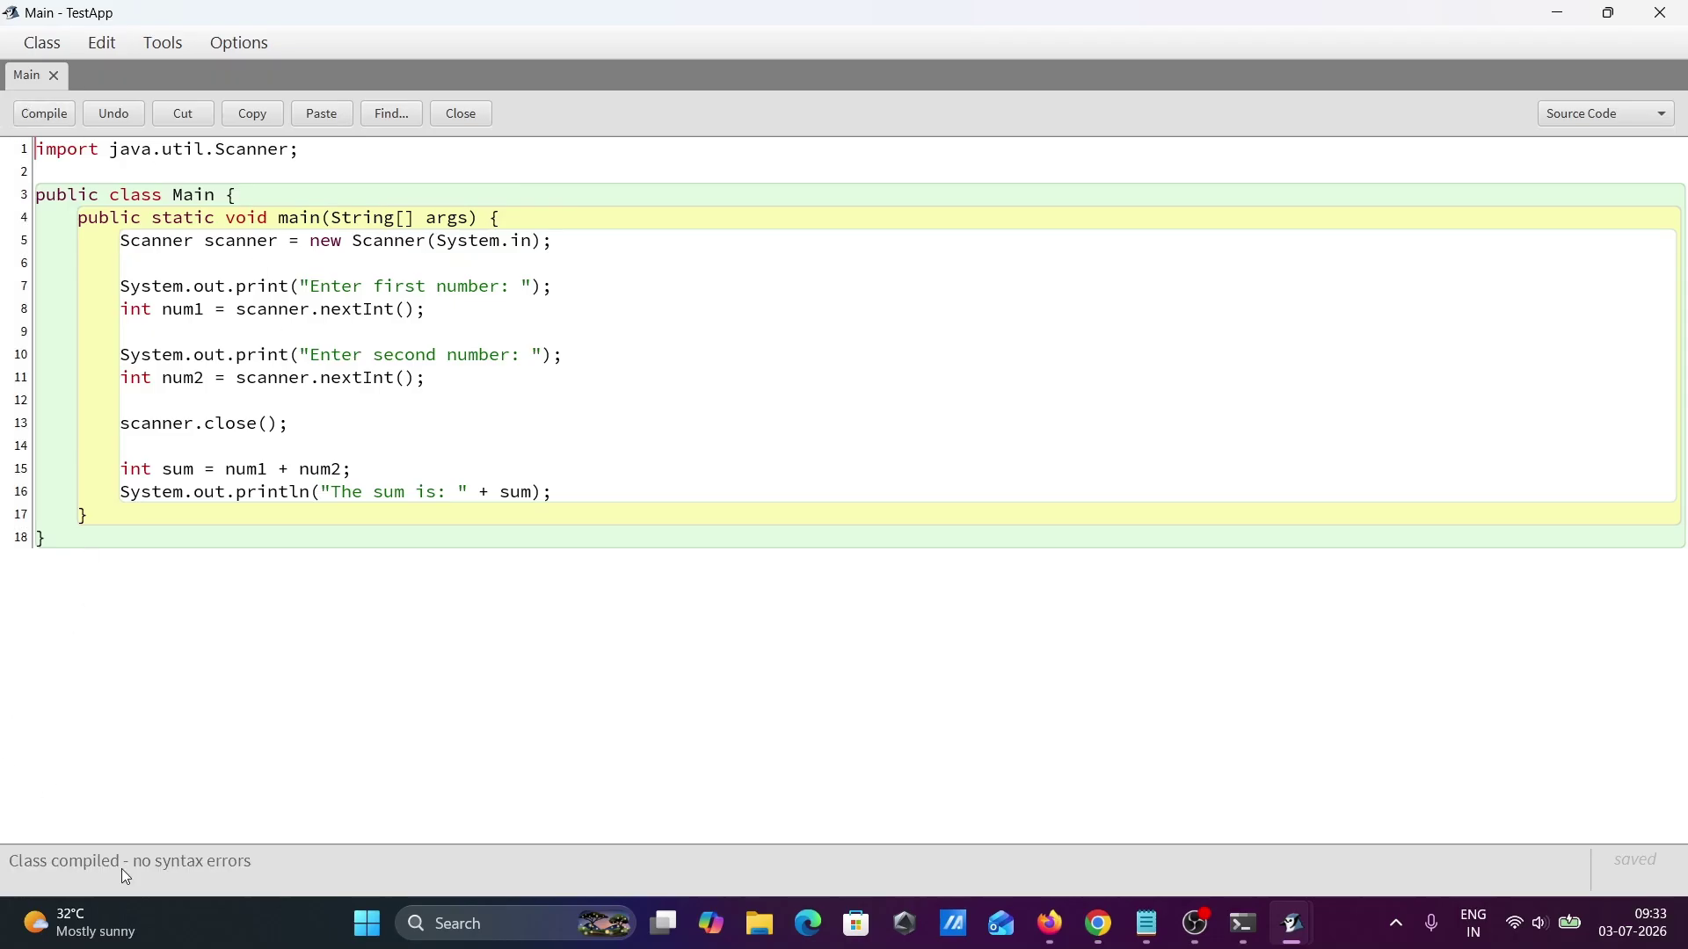
{"action": "left_click", "coordinate": [1661, 12]}
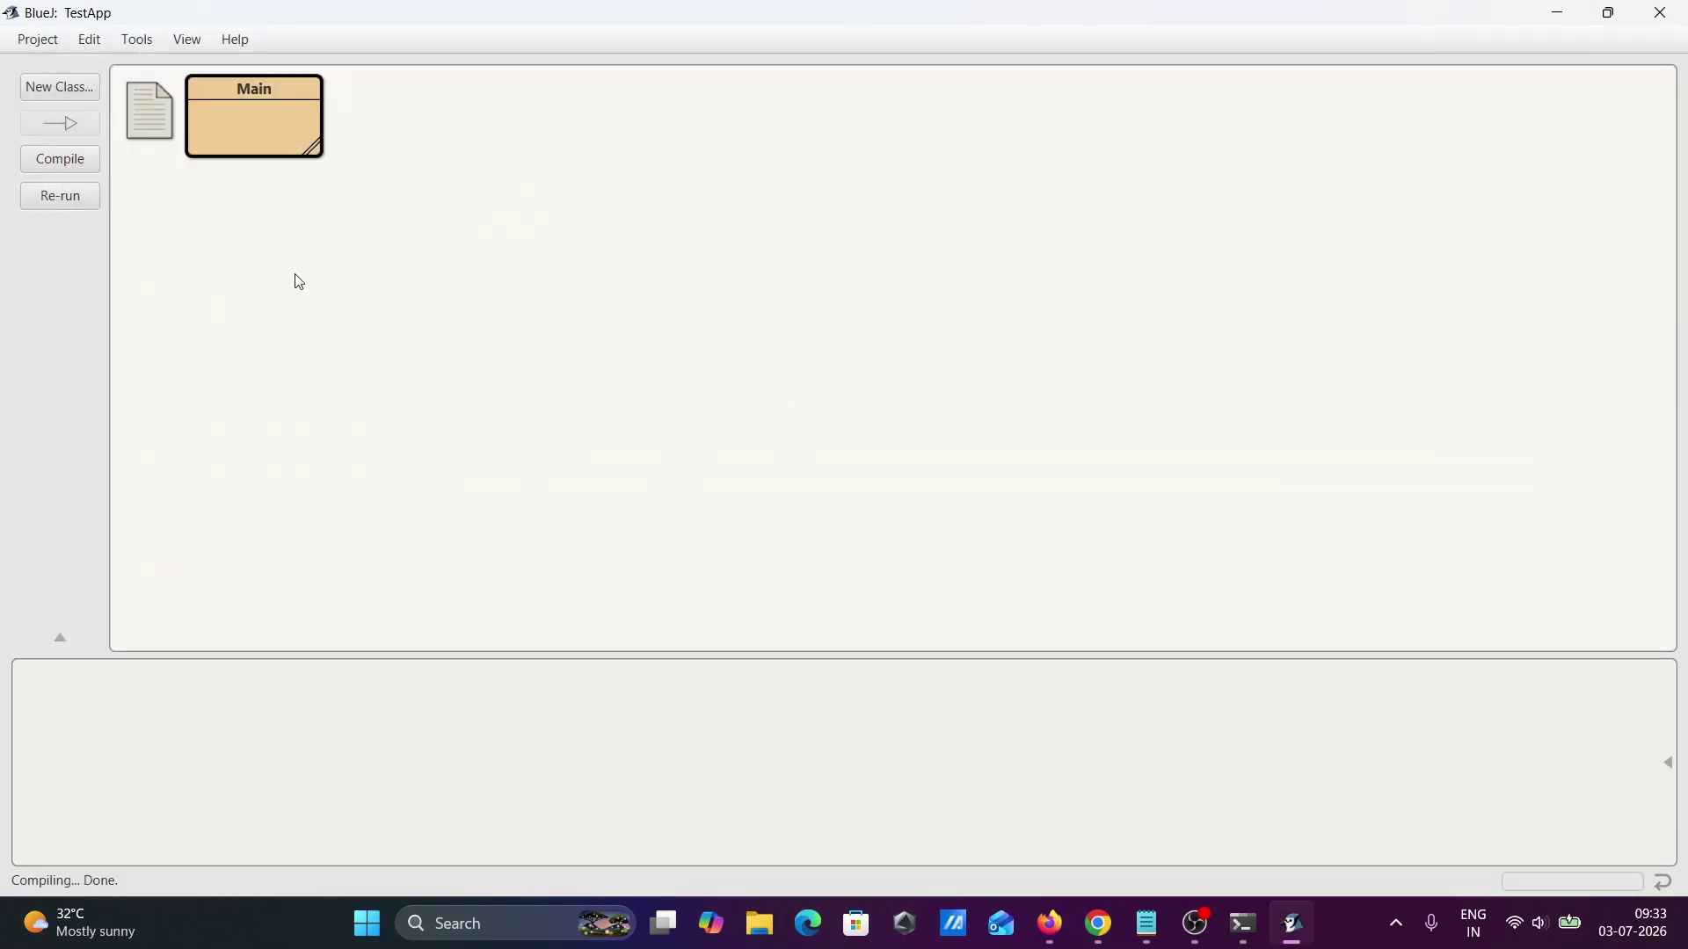
- Run the Main class's void main(String[] args) method with the empty { } argument
{"action": "right_click", "coordinate": [235, 114]}
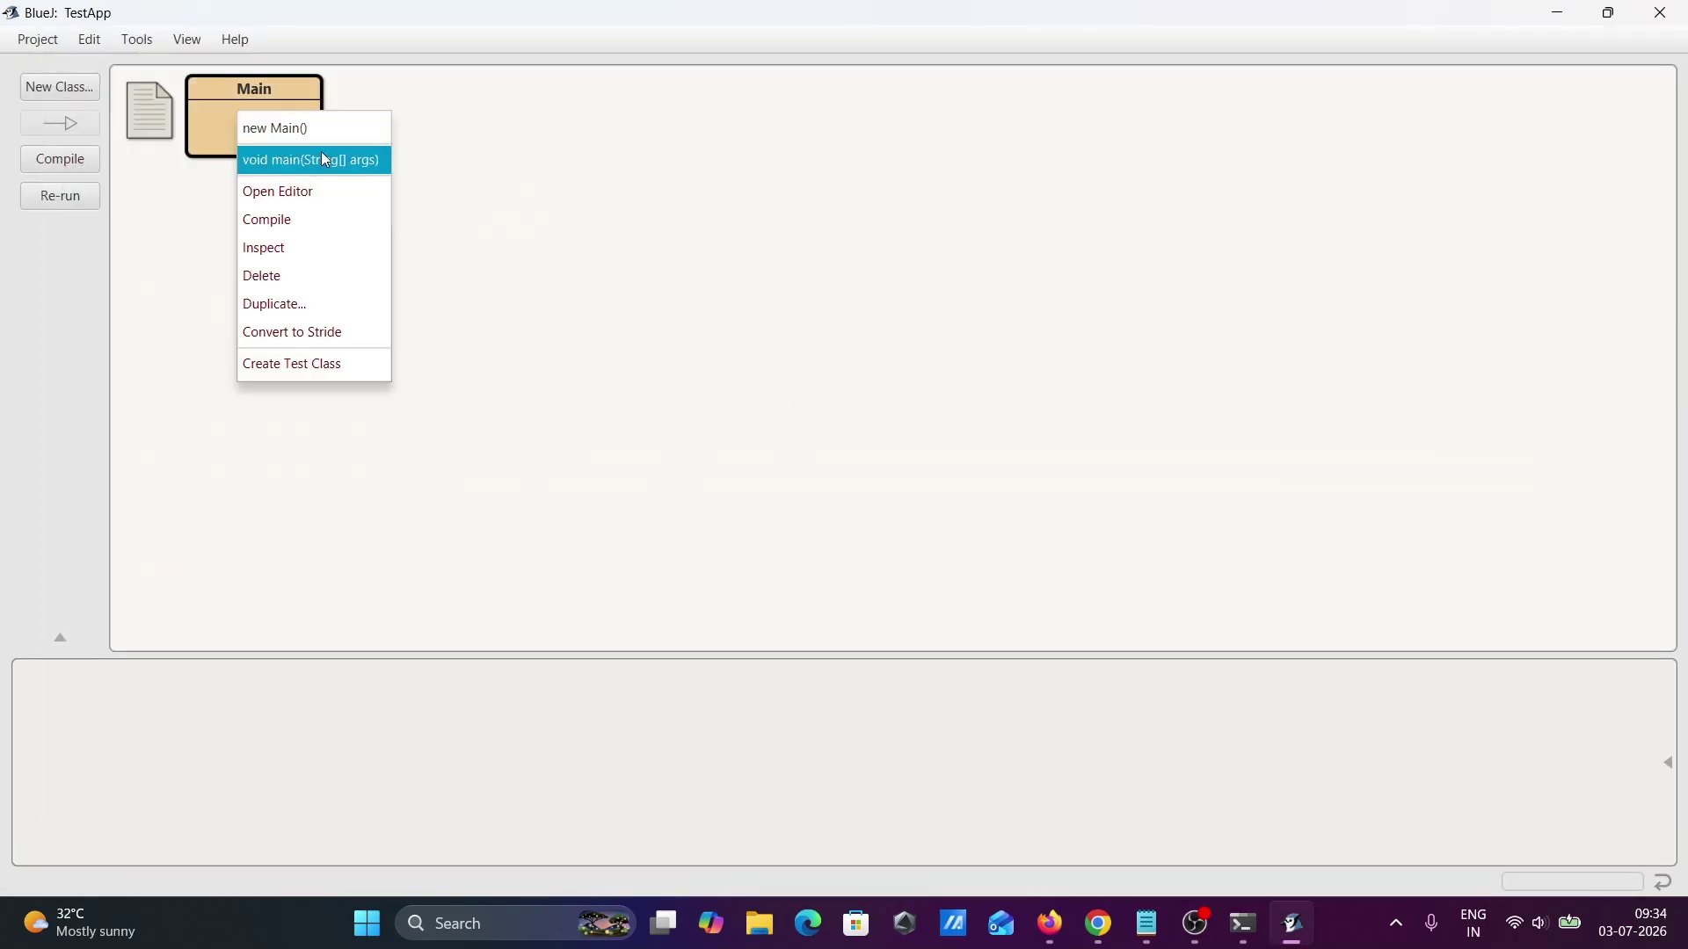
{"action": "left_click", "coordinate": [266, 163]}
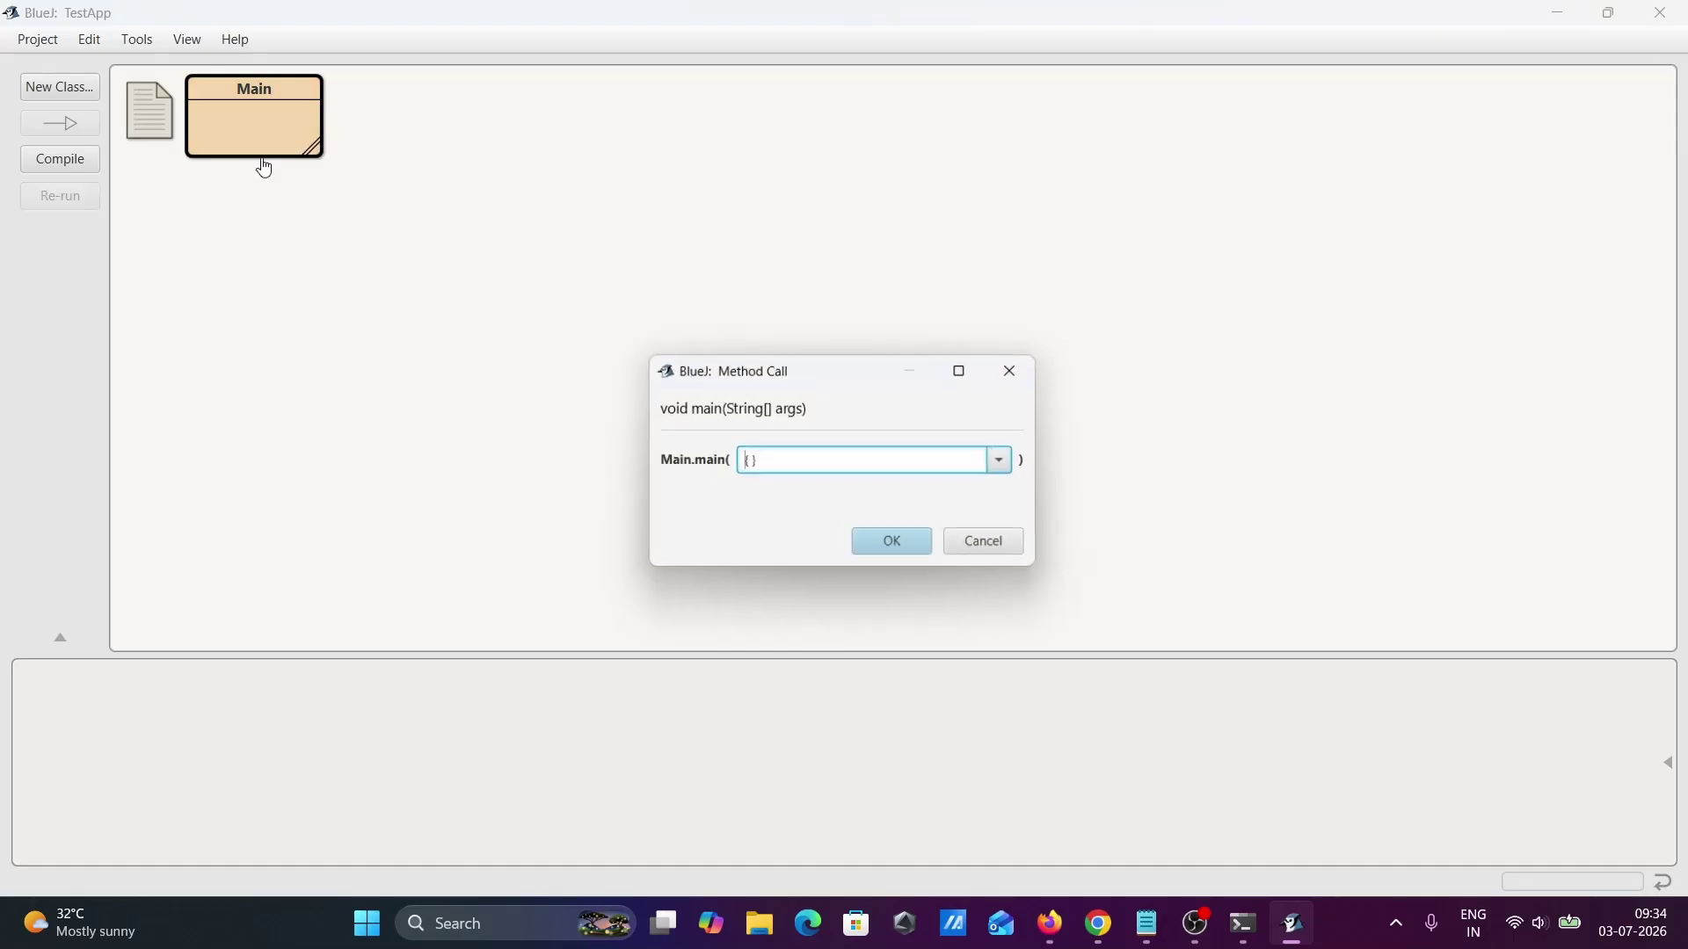
{"action": "left_click", "coordinate": [1010, 458]}
{"action": "left_click", "coordinate": [1009, 458]}
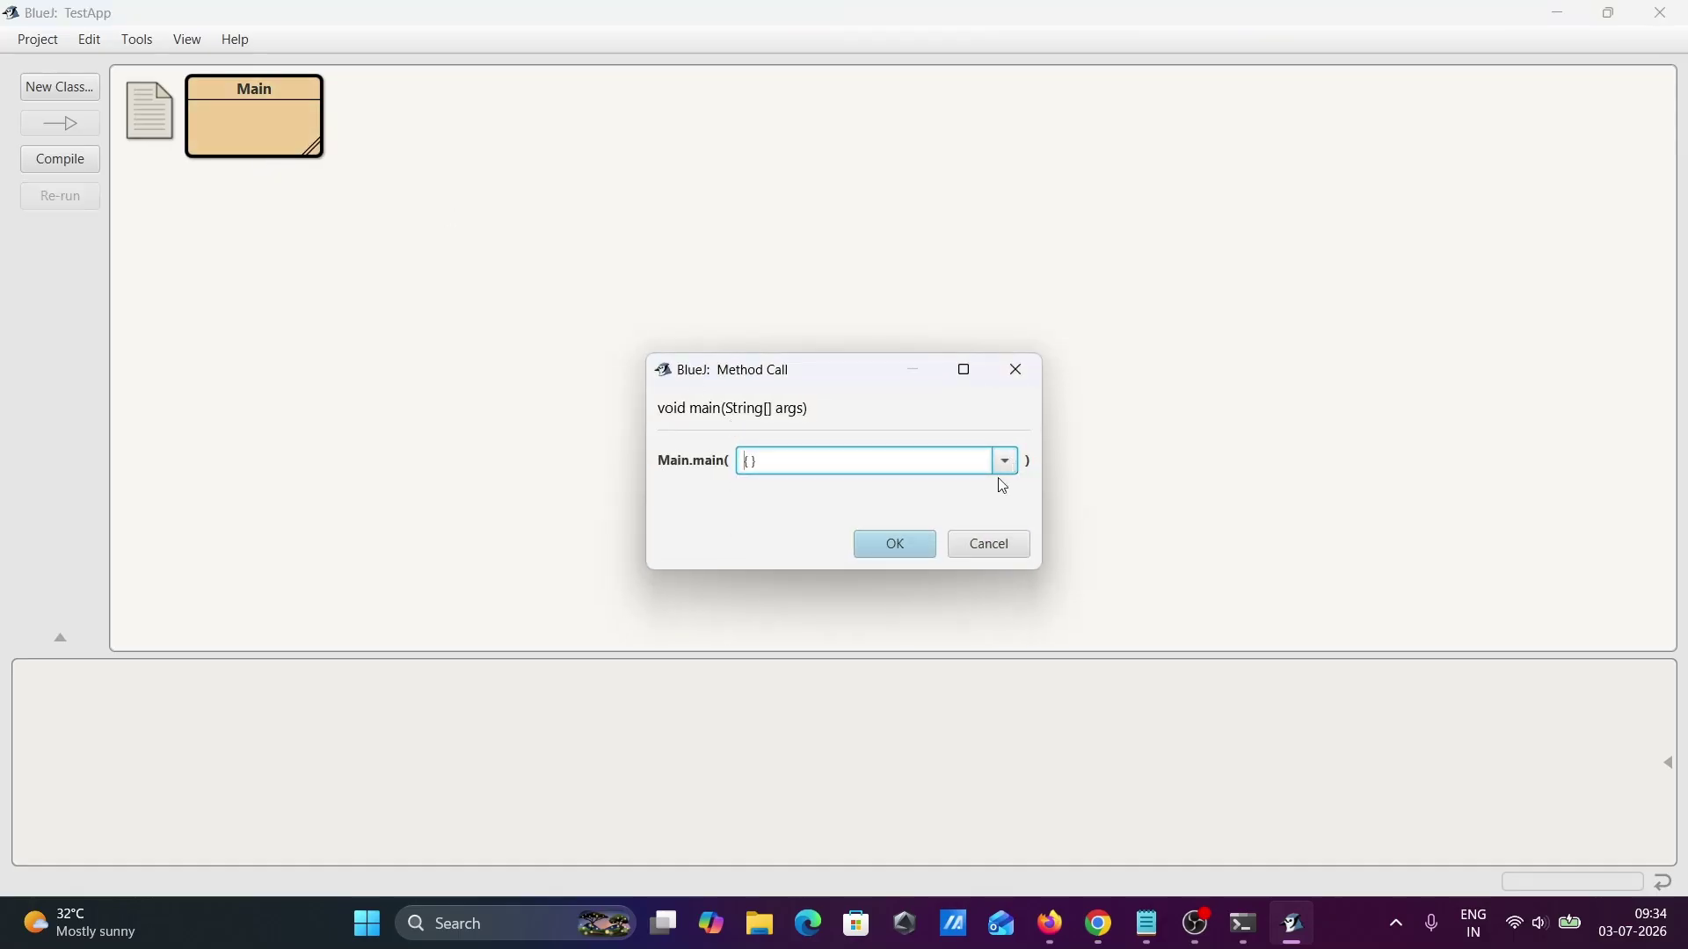
{"action": "left_click", "coordinate": [904, 552]}
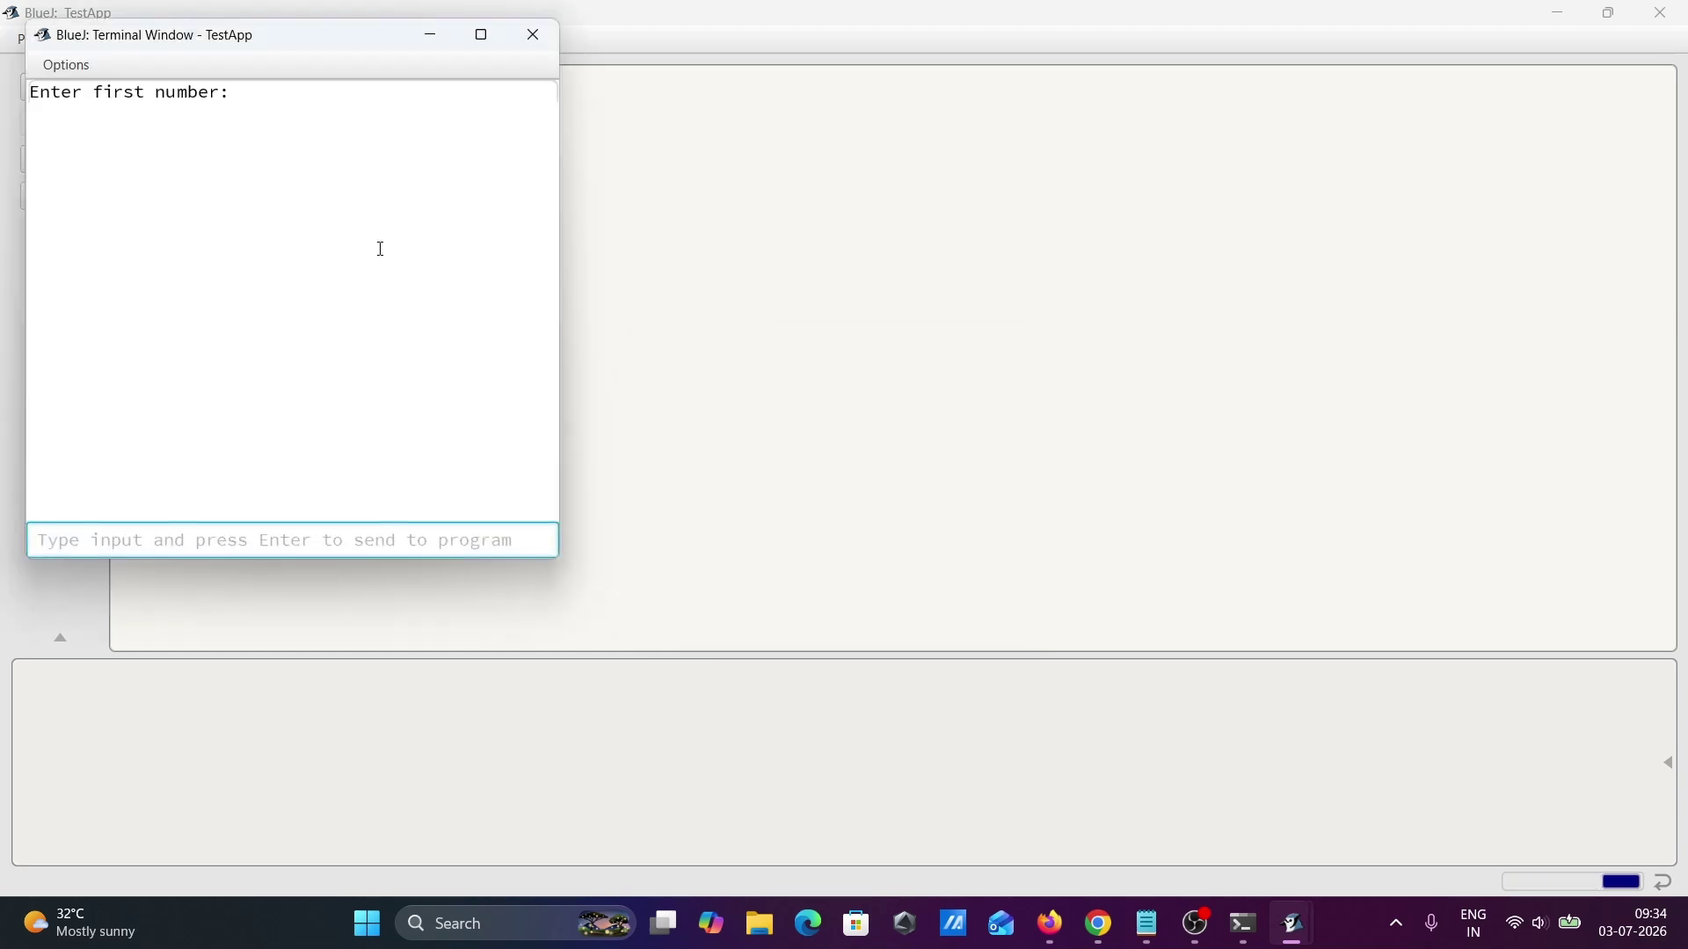
- Enter 9 as the first number and 6 as the second in the running program, and close the terminal window
{"action": "type", "text": "9"}
{"action": "key", "text": "Return"}
{"action": "type", "text": "6"}
{"action": "key", "text": "Return"}
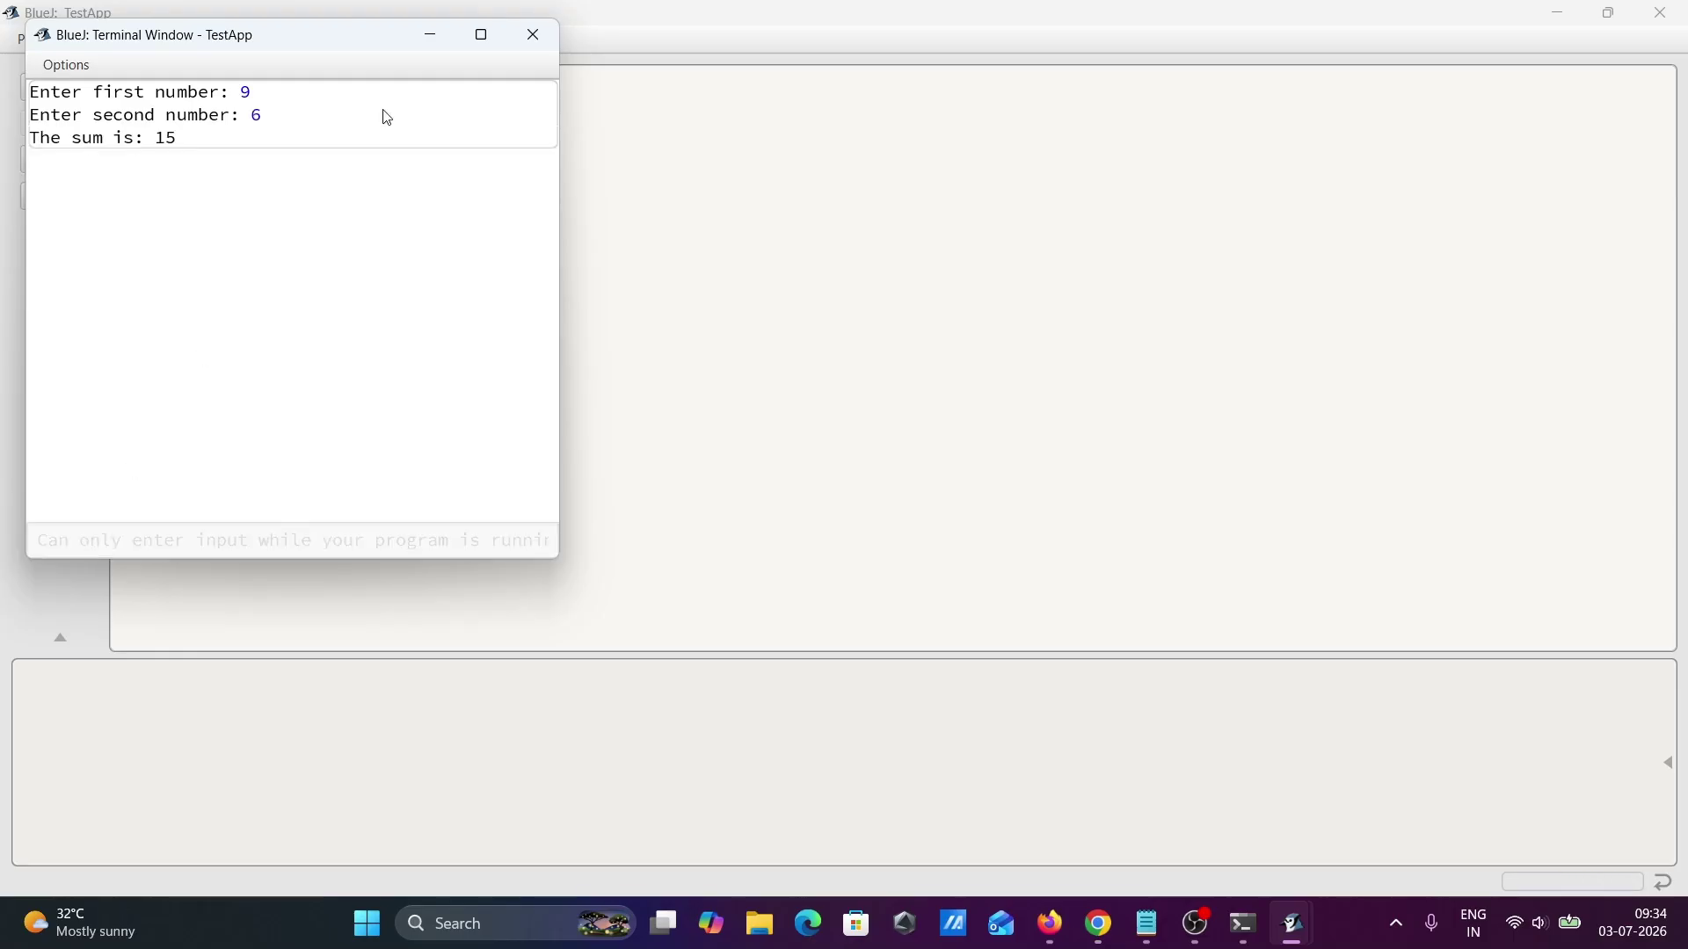
{"action": "left_click", "coordinate": [536, 35]}
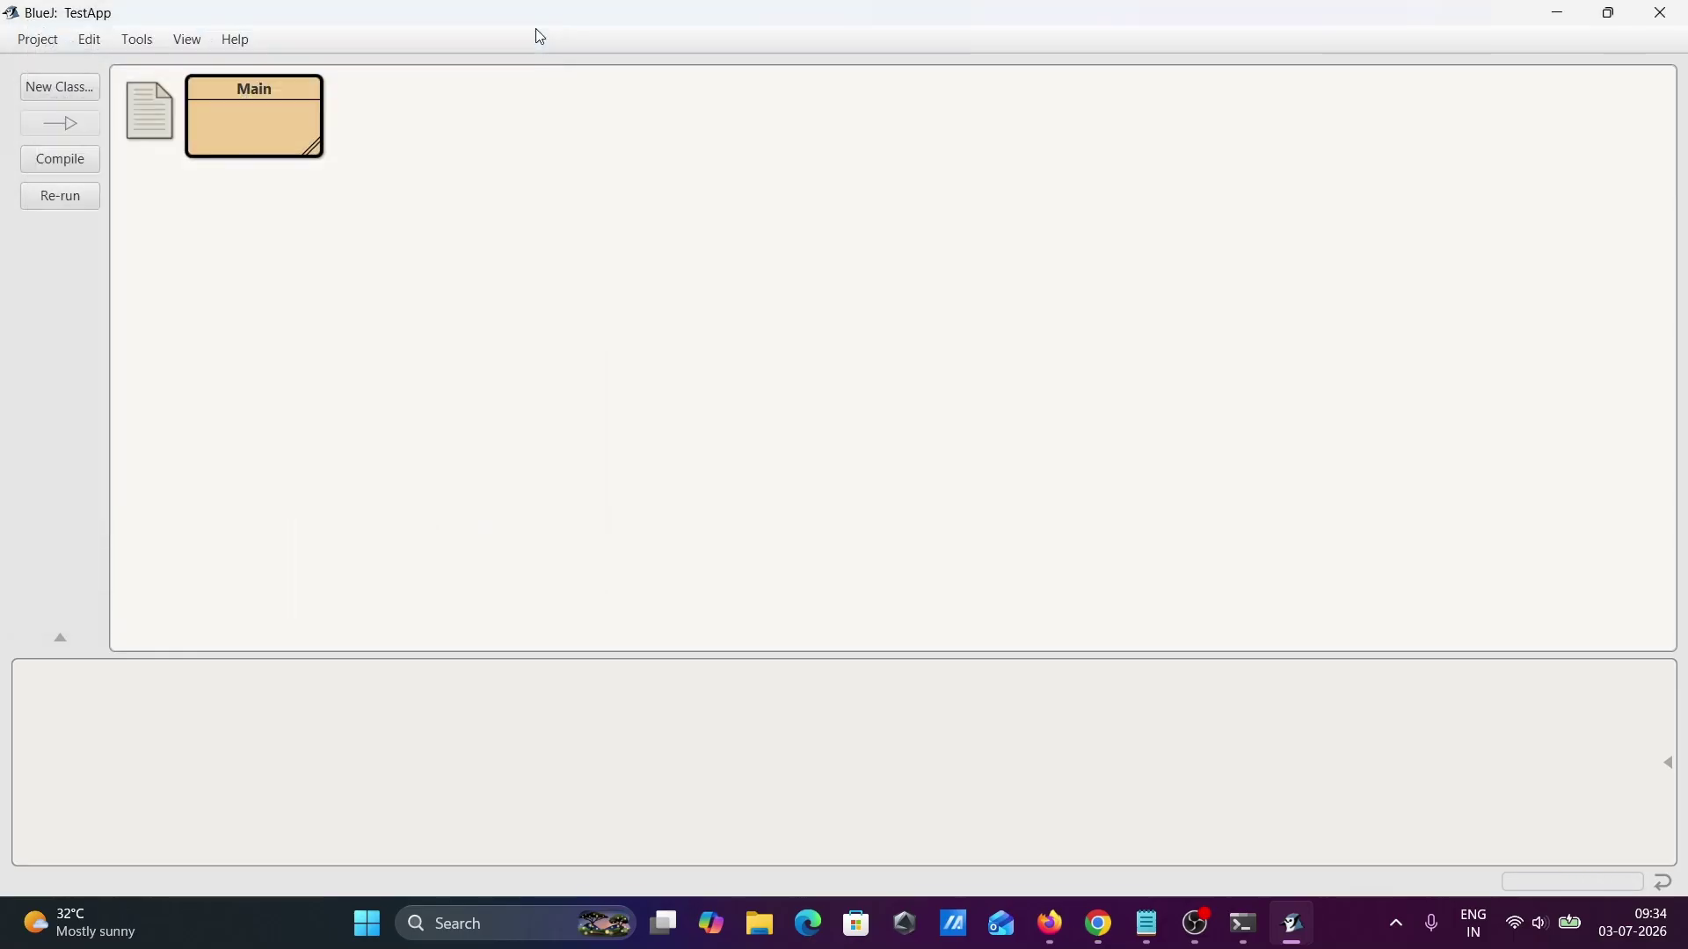
- Re-run the program with 9 as the first number and 7 as the second, and close the terminal window
{"action": "left_click", "coordinate": [52, 195]}
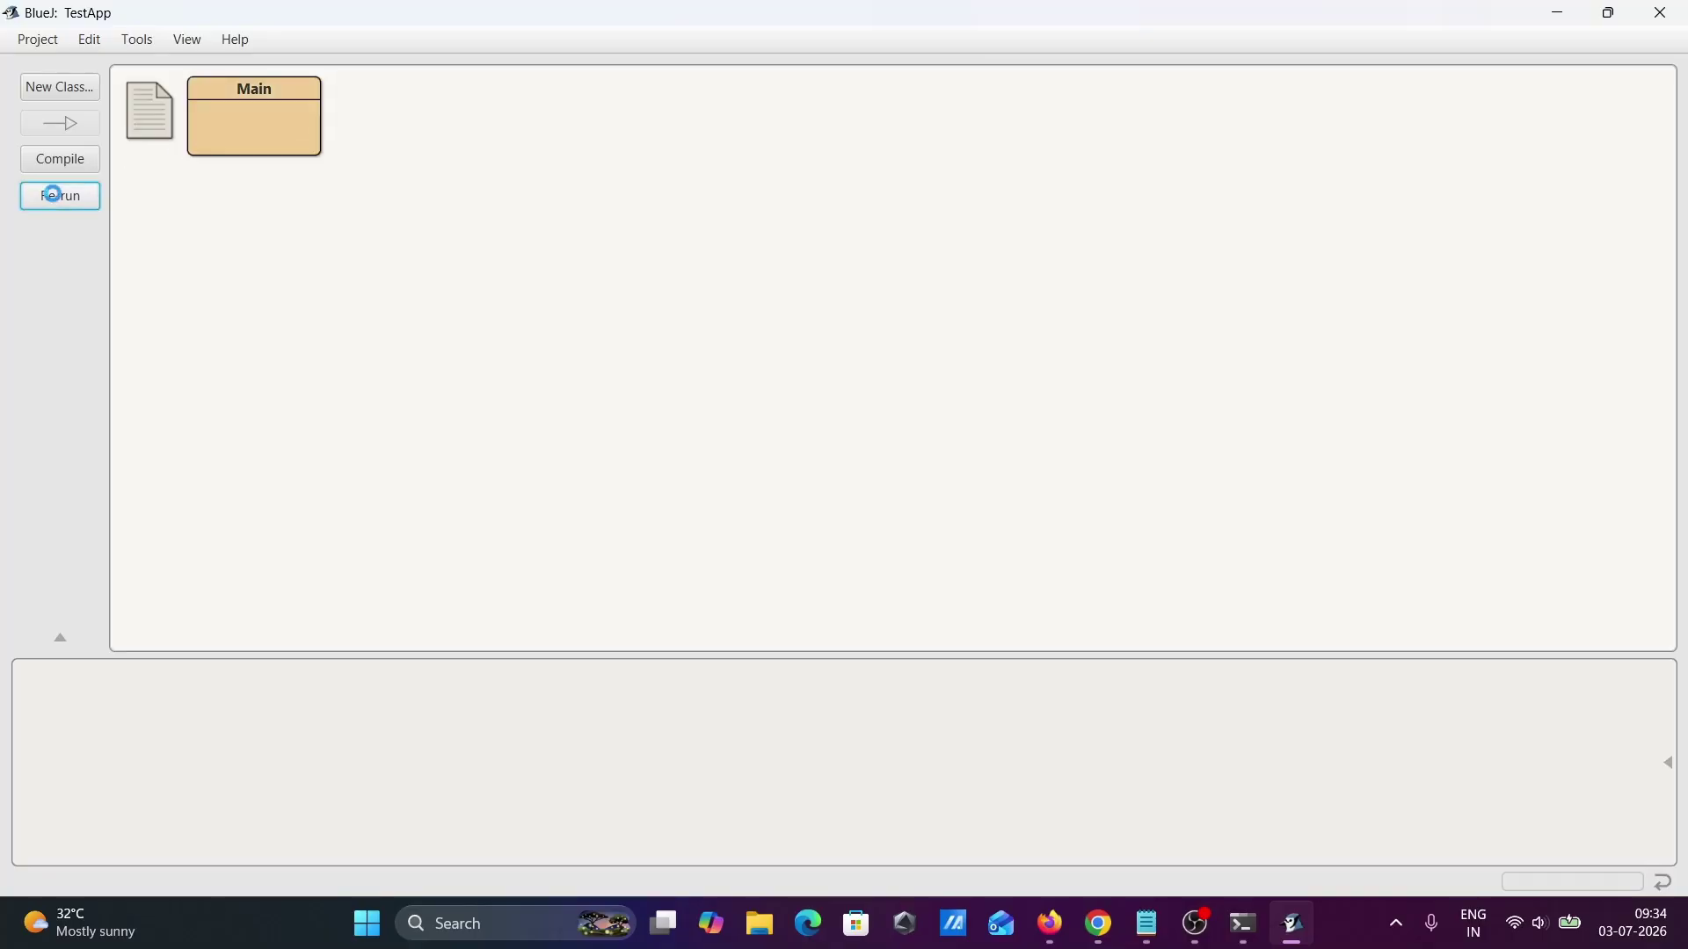
{"action": "type", "text": "9"}
{"action": "key", "text": "Return"}
{"action": "type", "text": "7"}
{"action": "key", "text": "Return"}
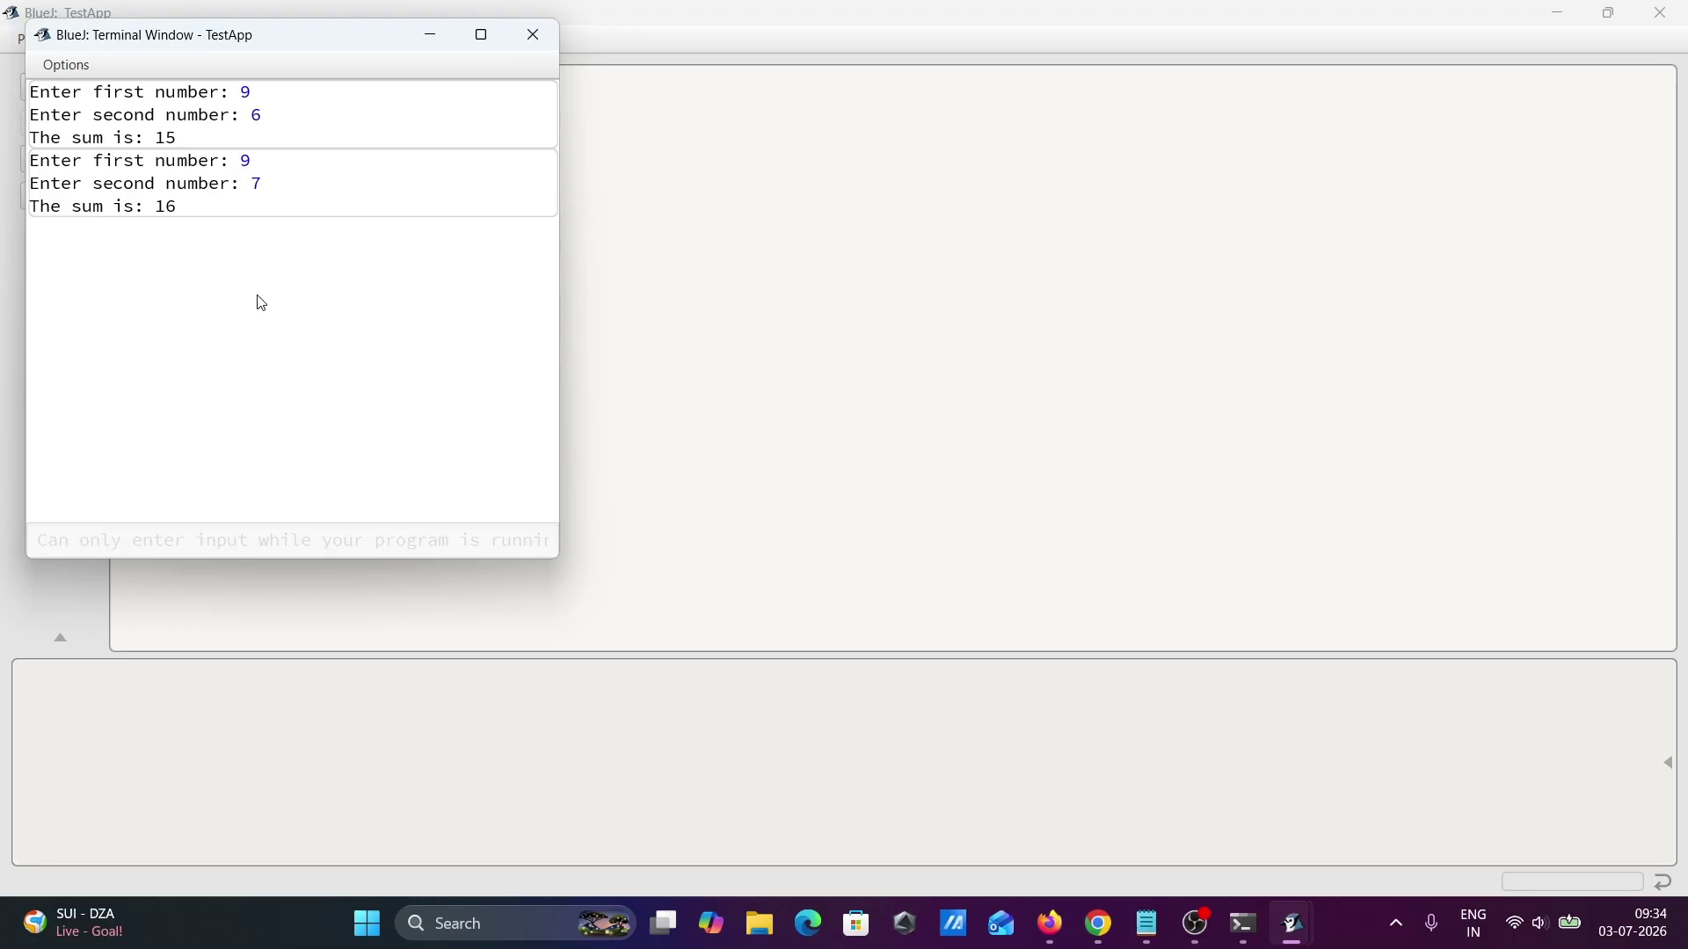
{"action": "left_click", "coordinate": [549, 40]}
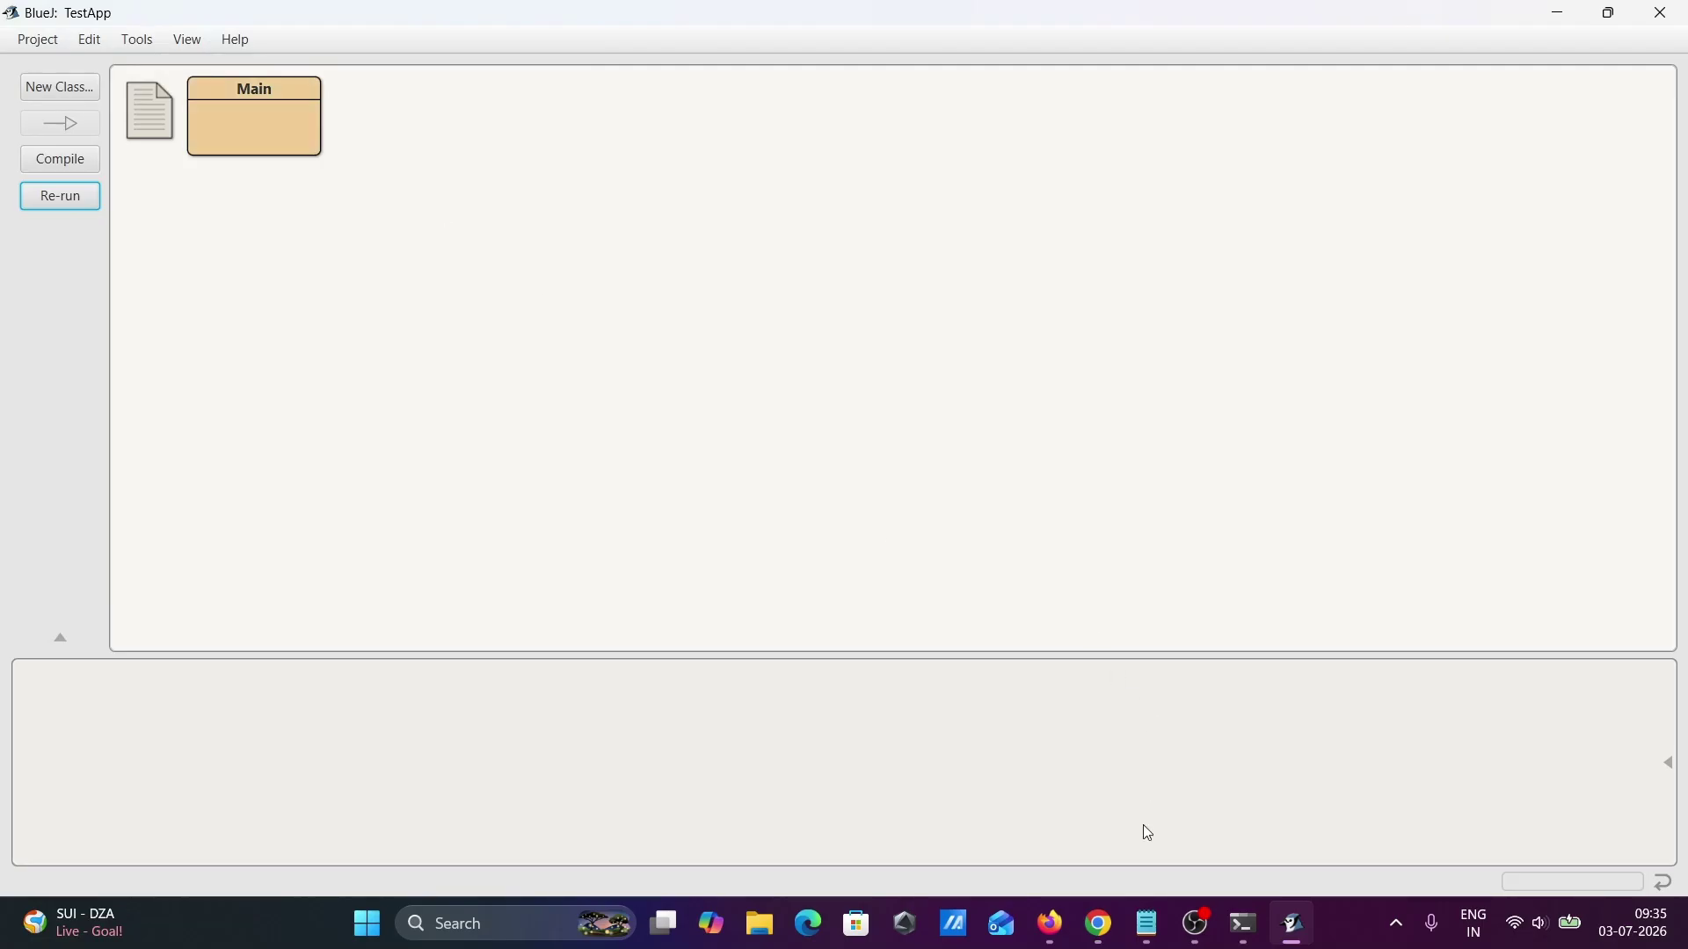
- Switch to Notepad, restore it to a smaller window, and delete the first blank line of Zedd.txt
{"action": "left_click", "coordinate": [1146, 923]}
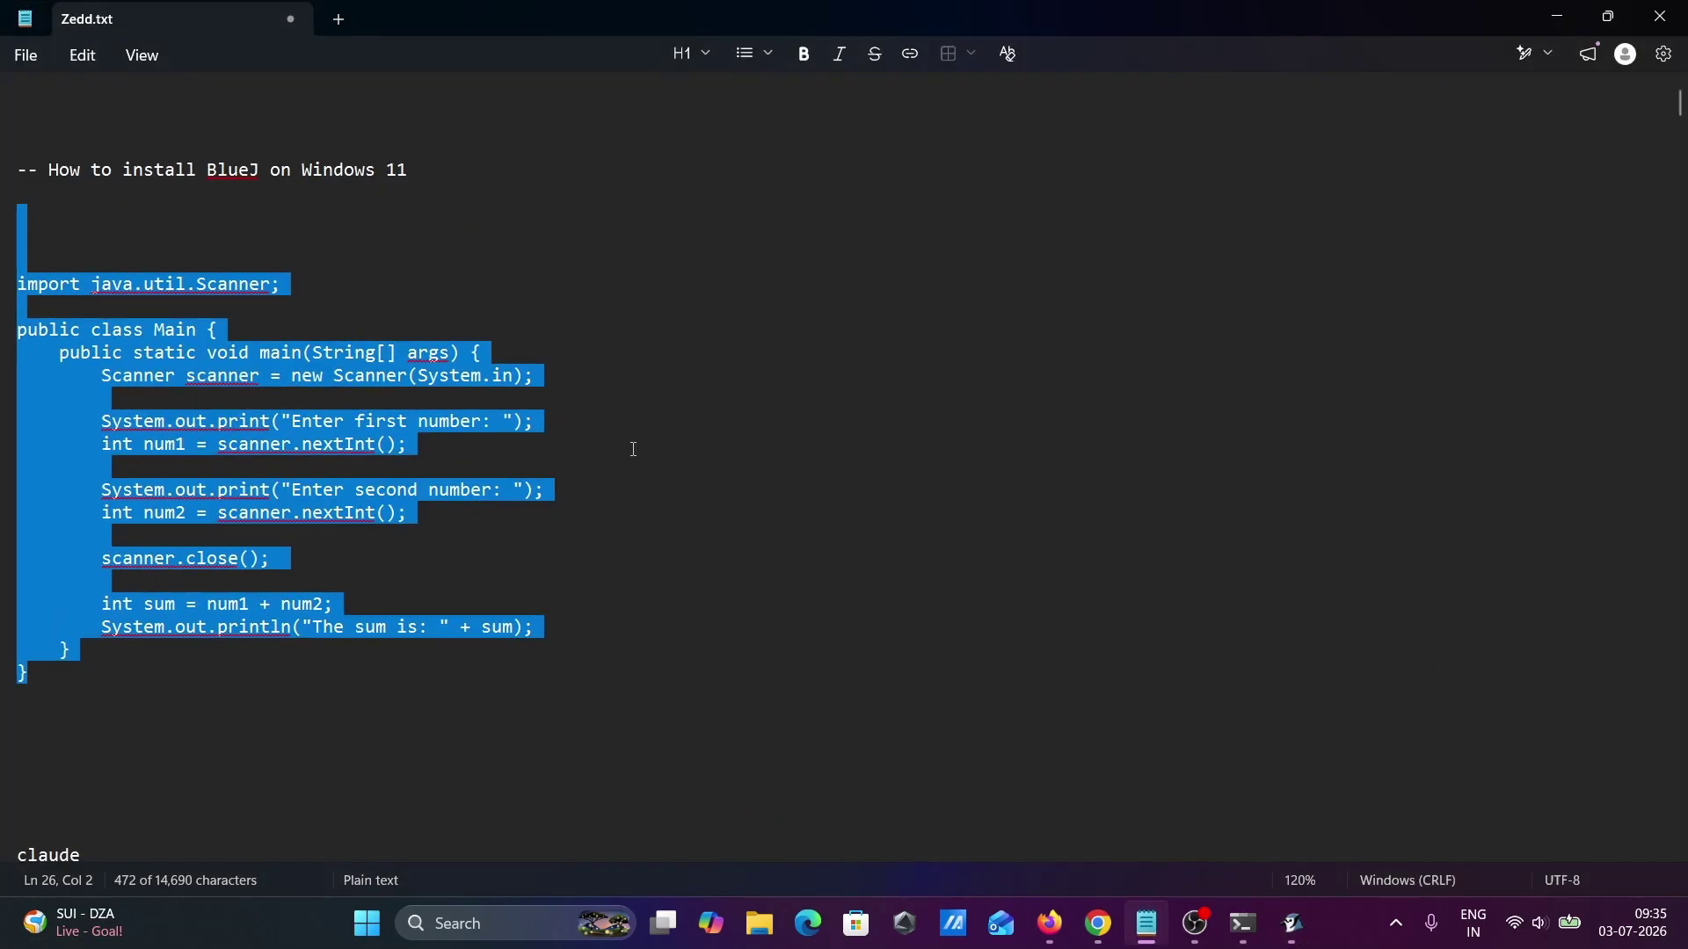
{"action": "left_click", "coordinate": [1602, 25]}
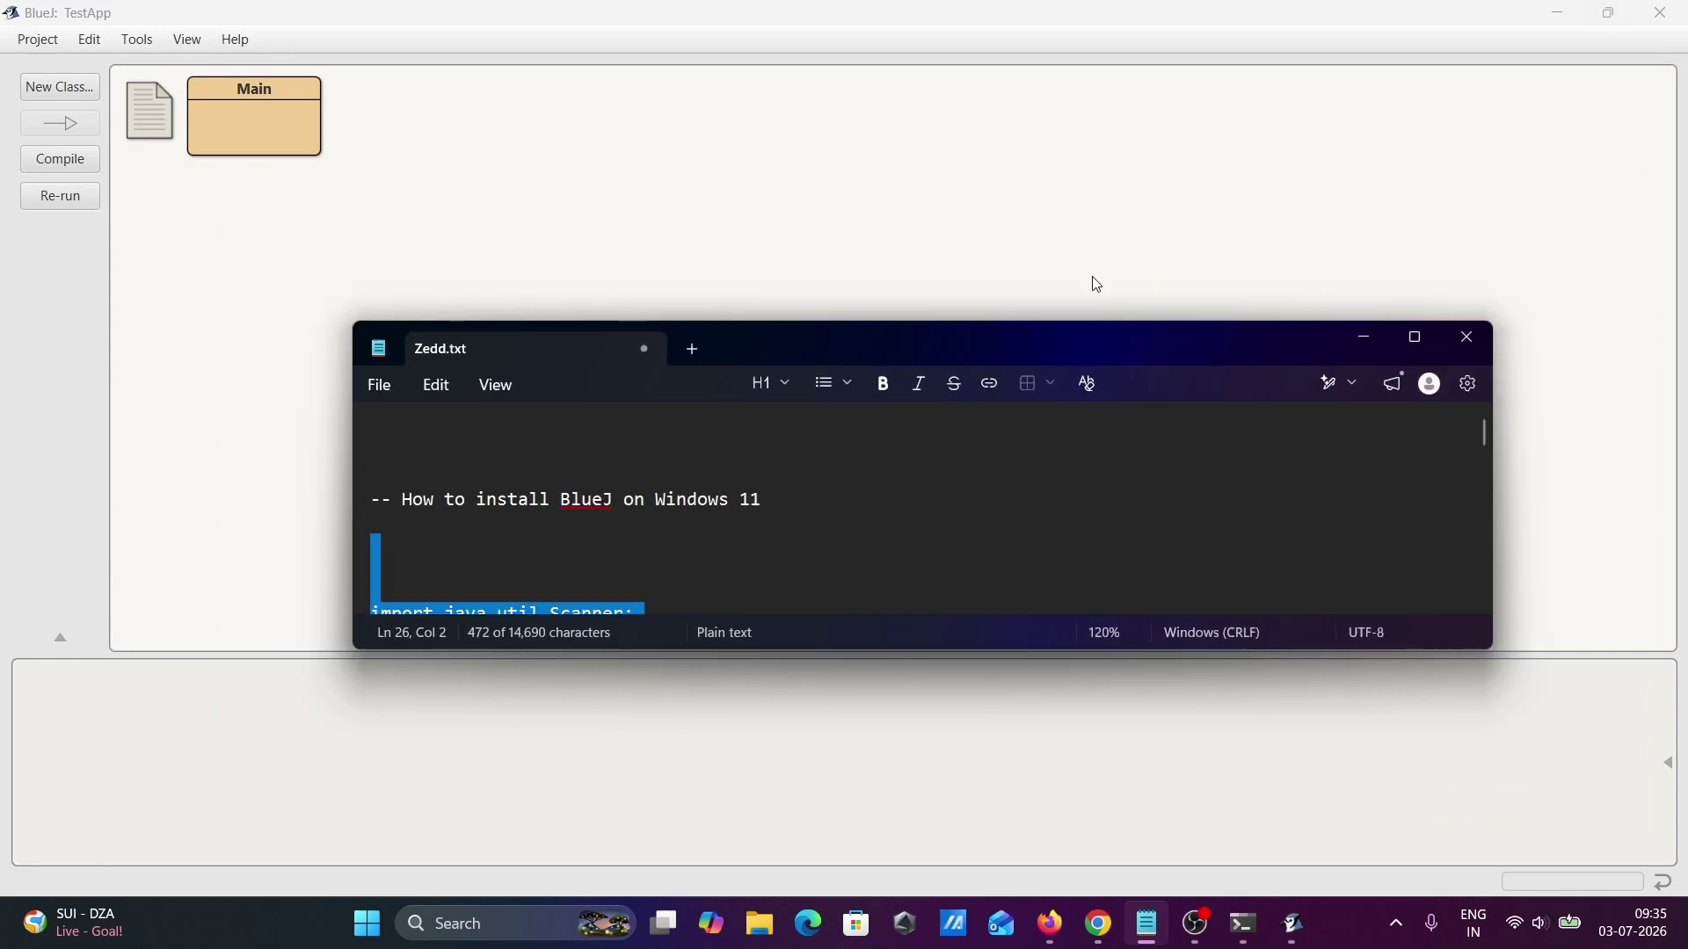
{"action": "left_click", "coordinate": [780, 414]}
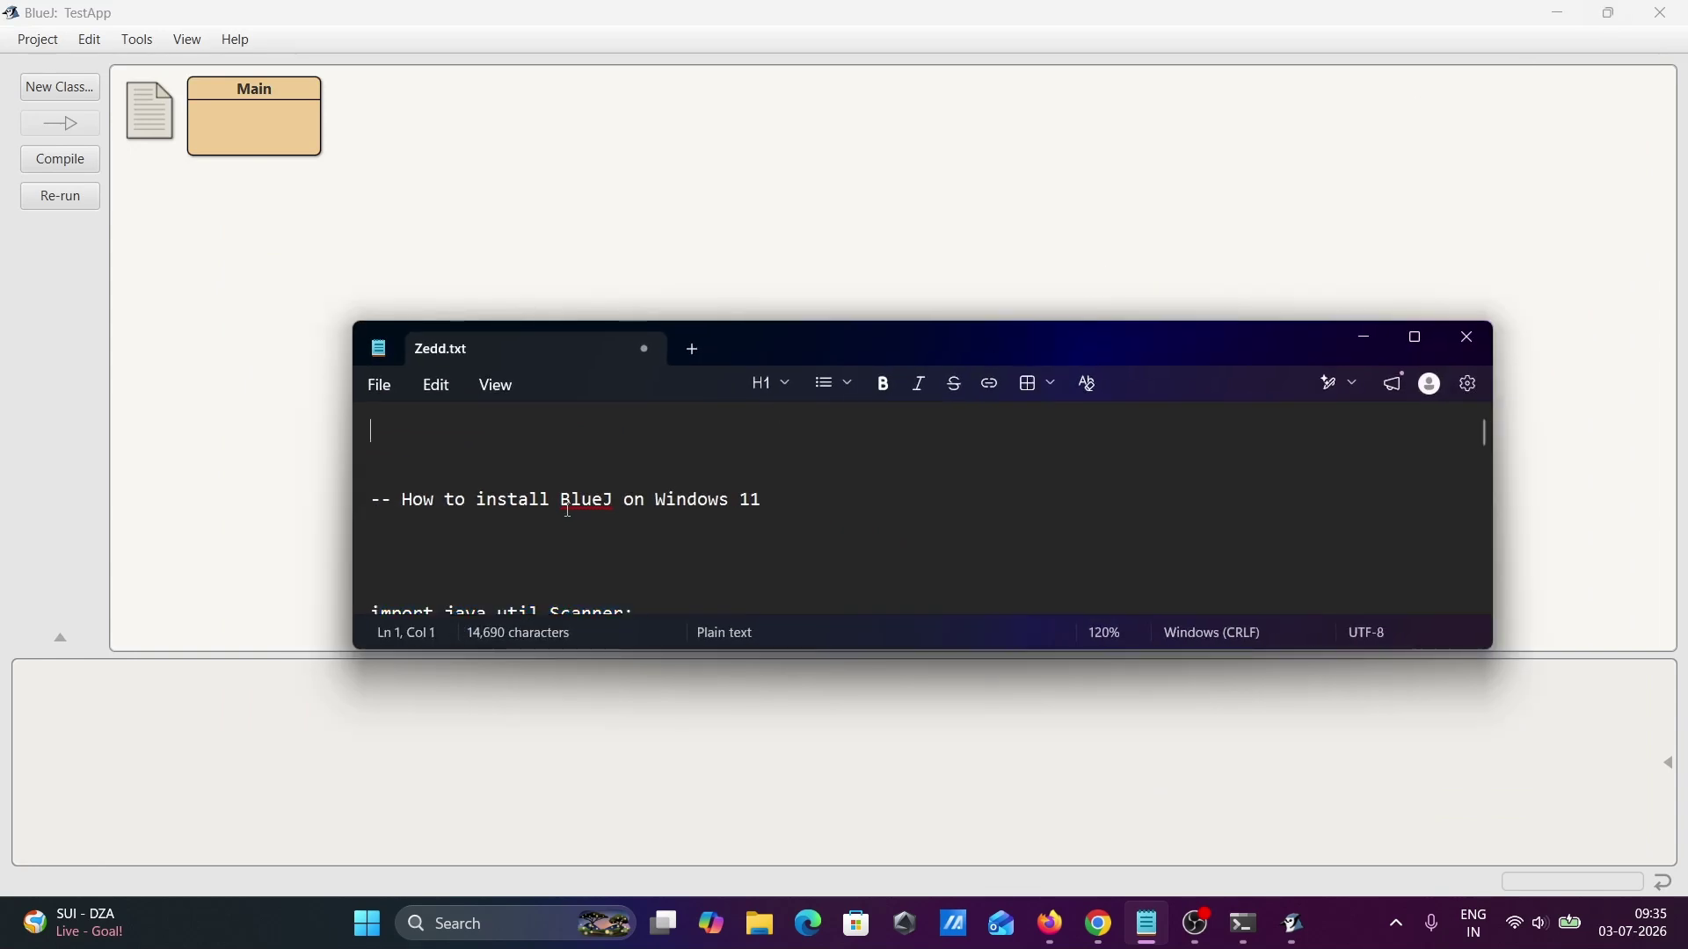
{"action": "key", "text": "Delete"}
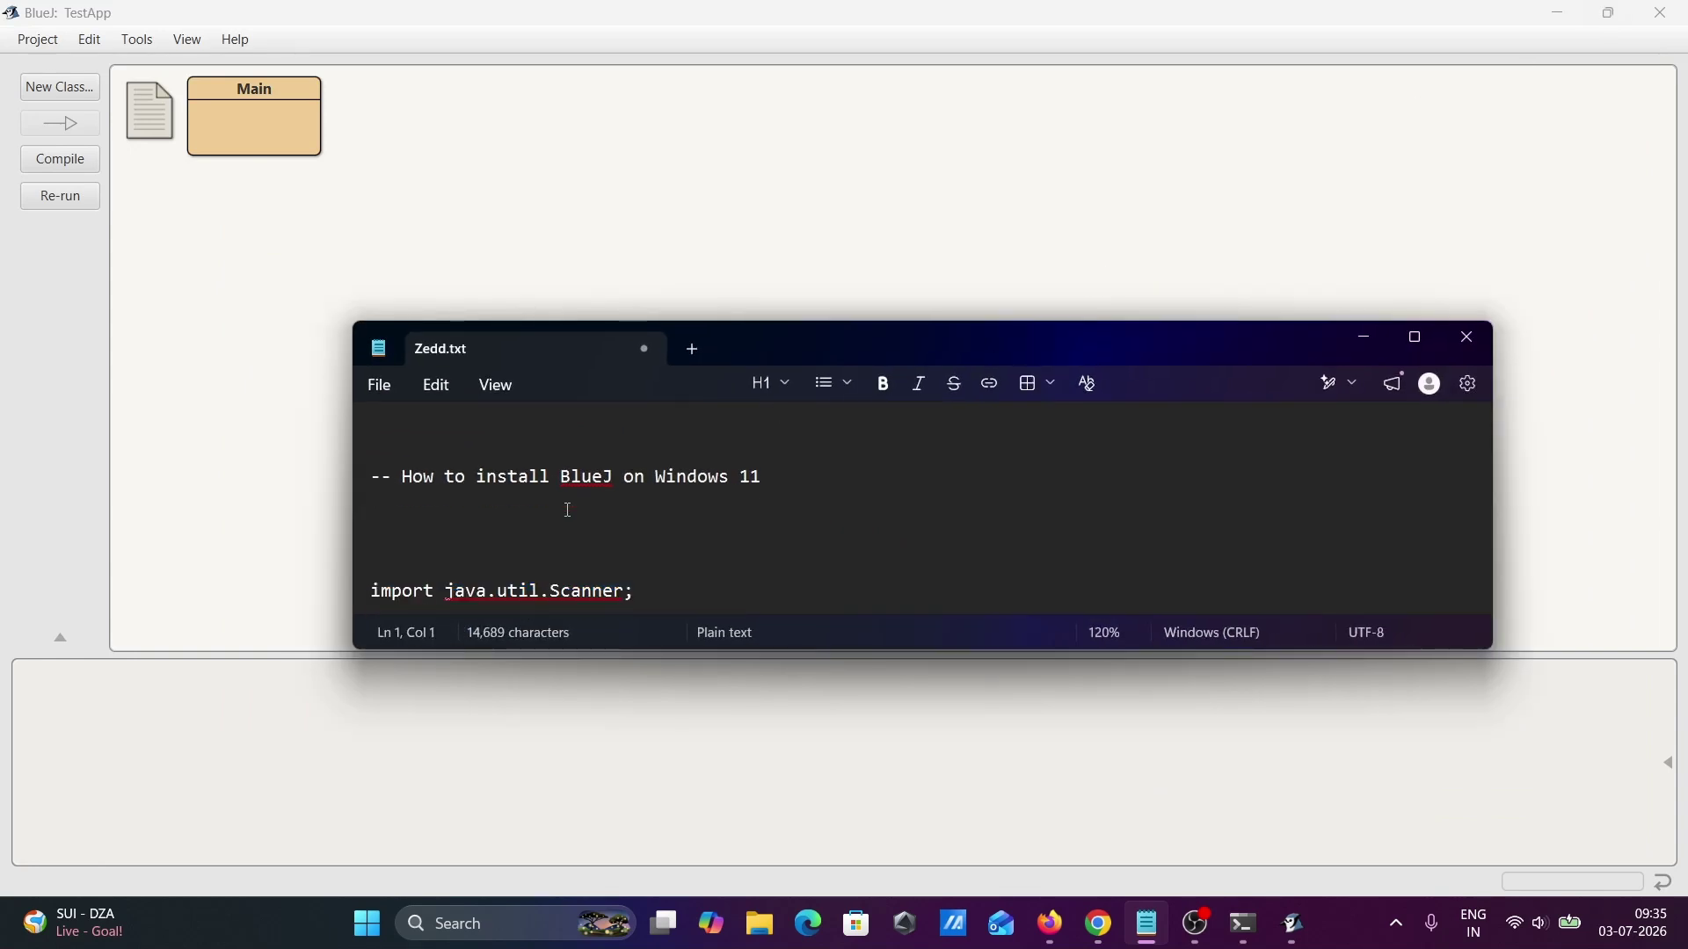